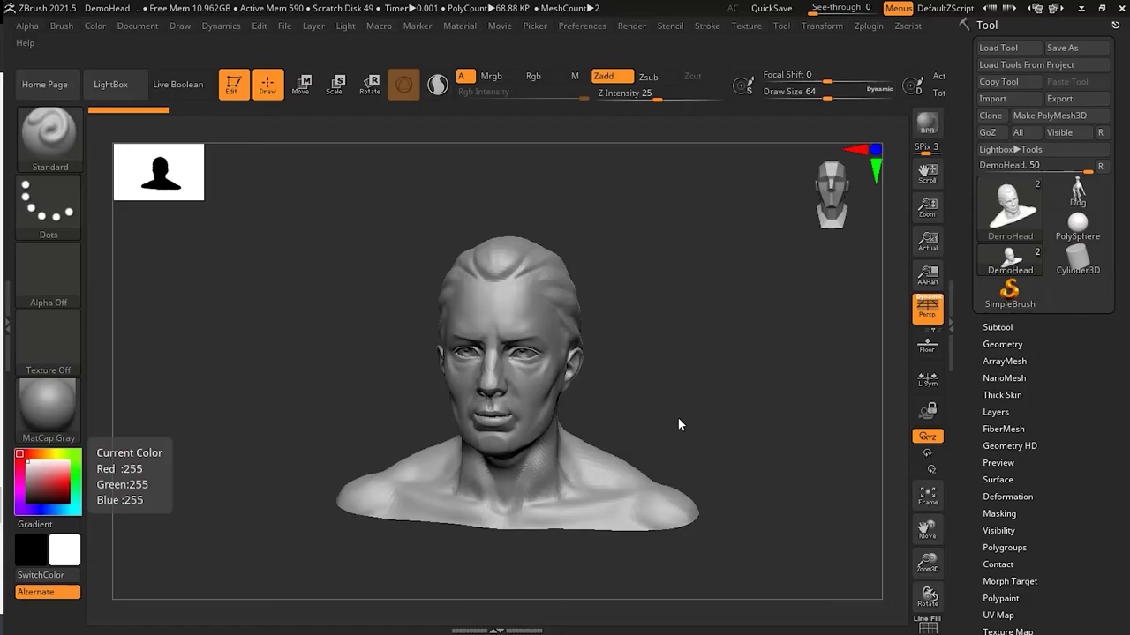
{"action": "left_click_drag", "start_coordinate": [633, 413], "coordinate": [694, 441]}
{"action": "left_click_drag", "start_coordinate": [685, 365], "coordinate": [722, 423]}
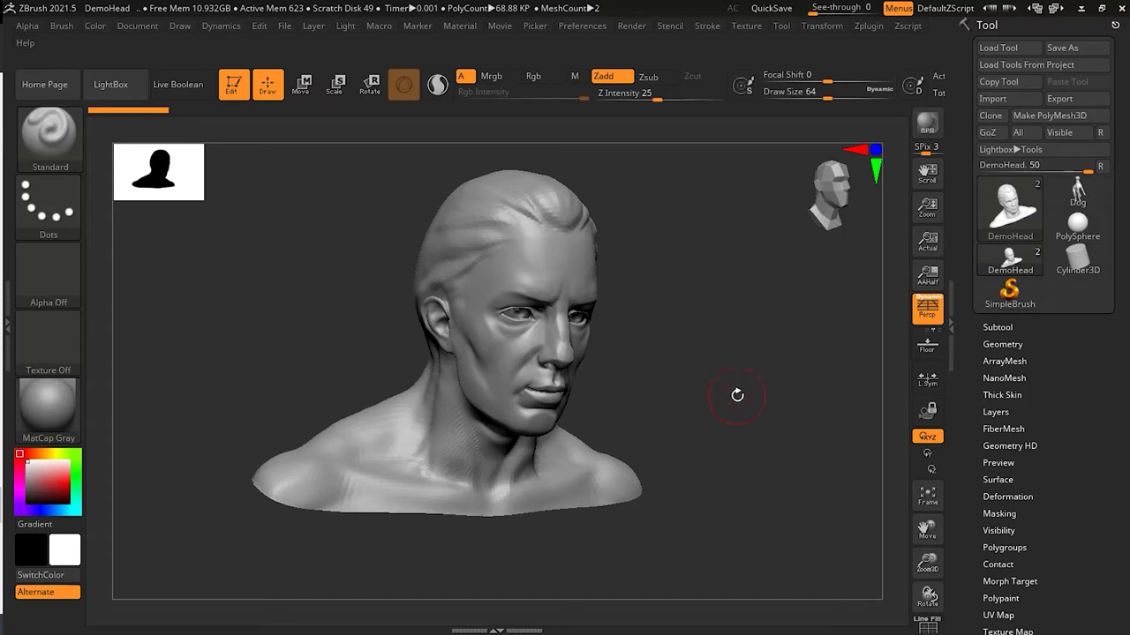
{"action": "left_click_drag", "start_coordinate": [736, 395], "coordinate": [736, 396]}
{"action": "left_click", "coordinate": [822, 26]}
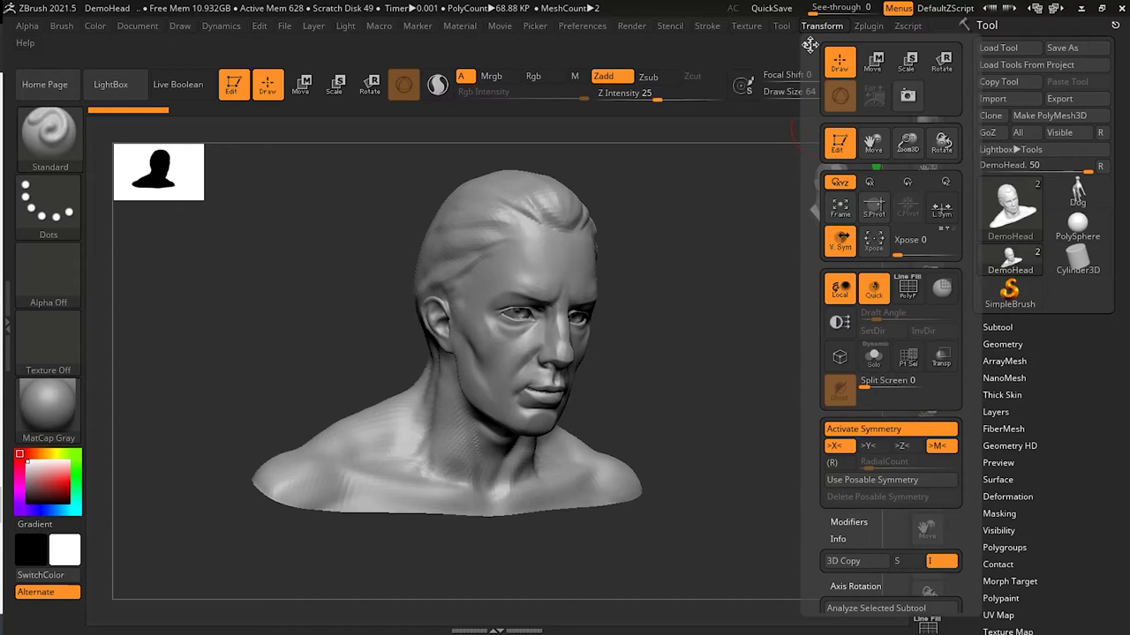
{"action": "left_click", "coordinate": [809, 44]}
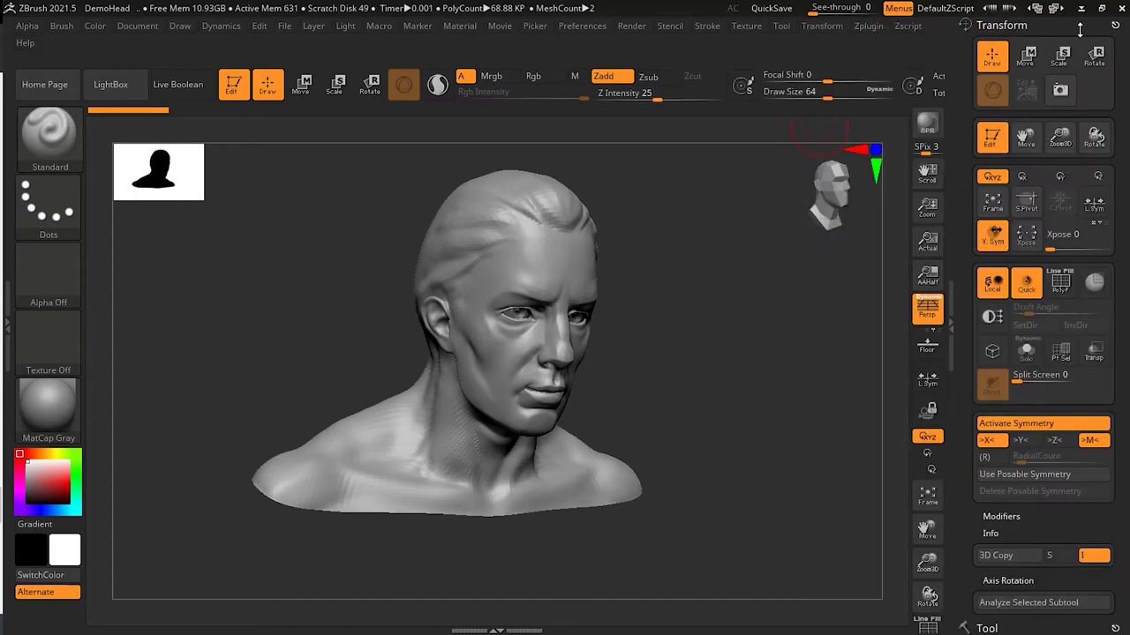
{"action": "left_click", "coordinate": [1116, 25]}
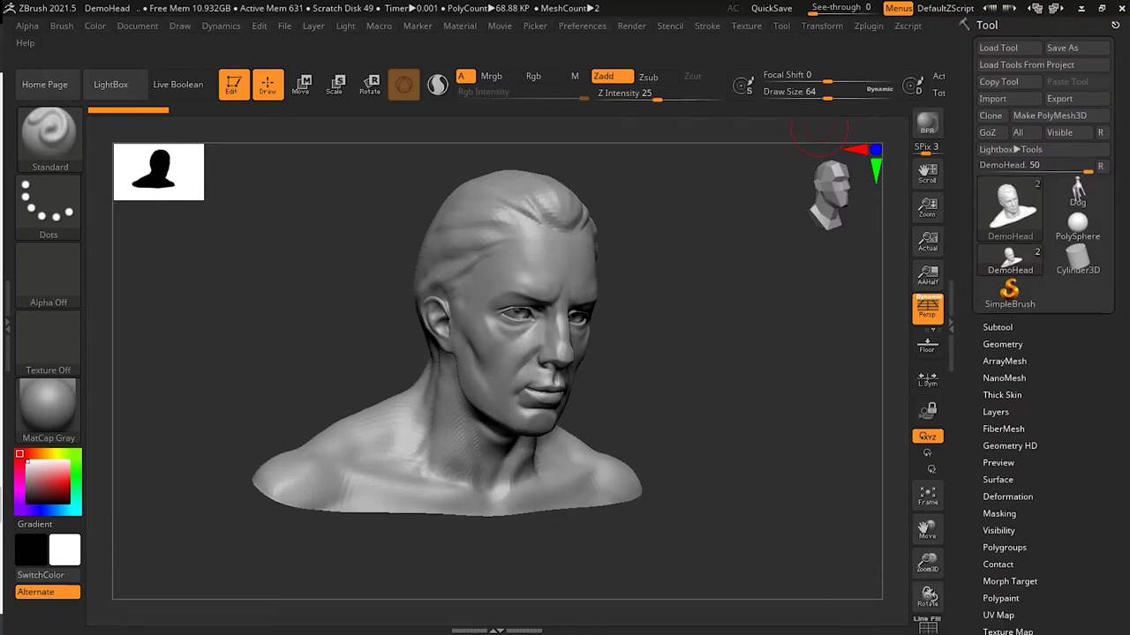
- Dock the Transform palette in the same tray as the Brush palette and expand its Axis Rotation options
{"action": "left_click", "coordinate": [7, 325]}
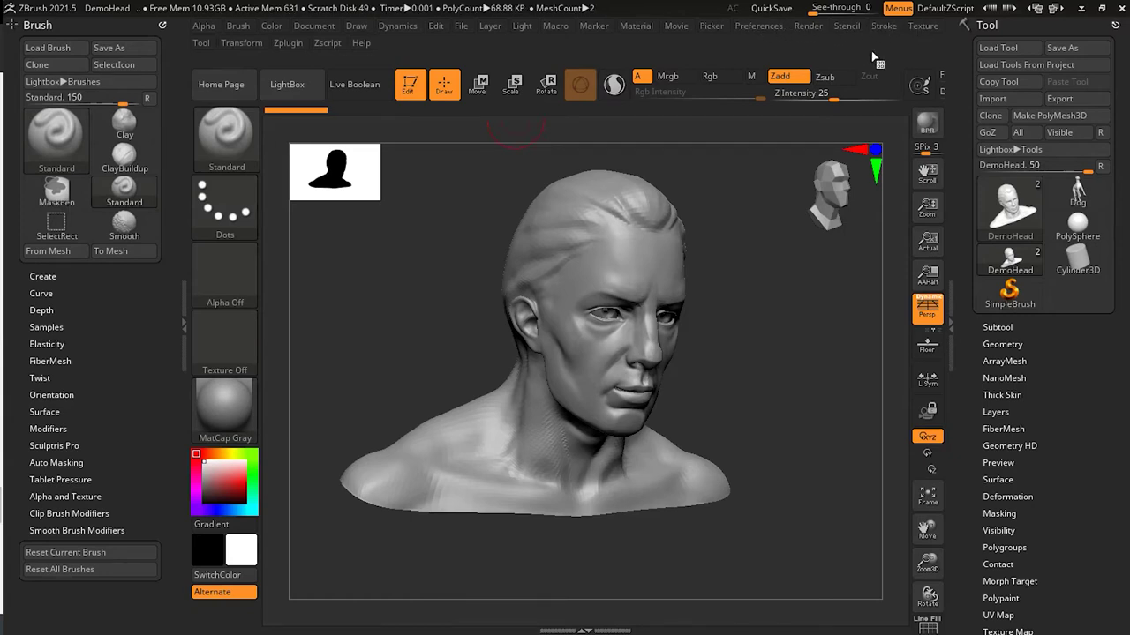
{"action": "left_click", "coordinate": [240, 43]}
{"action": "mouse_move", "coordinate": [232, 50]}
{"action": "left_mouse_down"}
{"action": "mouse_move", "coordinate": [162, 66]}
{"action": "mouse_move", "coordinate": [53, 55]}
{"action": "left_mouse_up"}
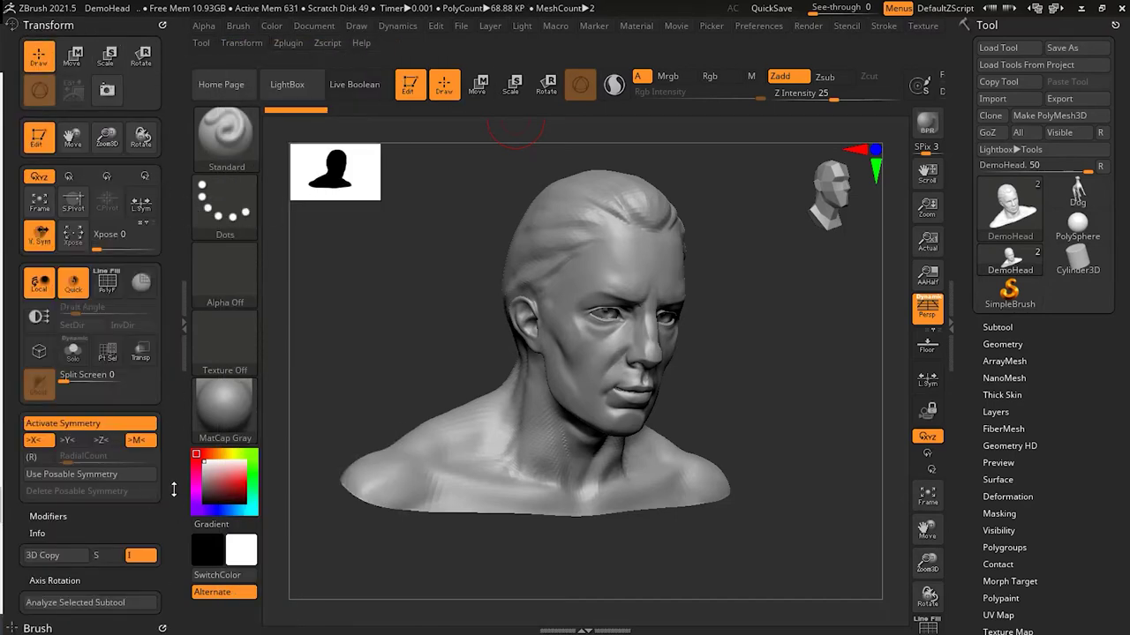
{"action": "scroll", "coordinate": [167, 384], "scroll_direction": "down", "scroll_amount": 5}
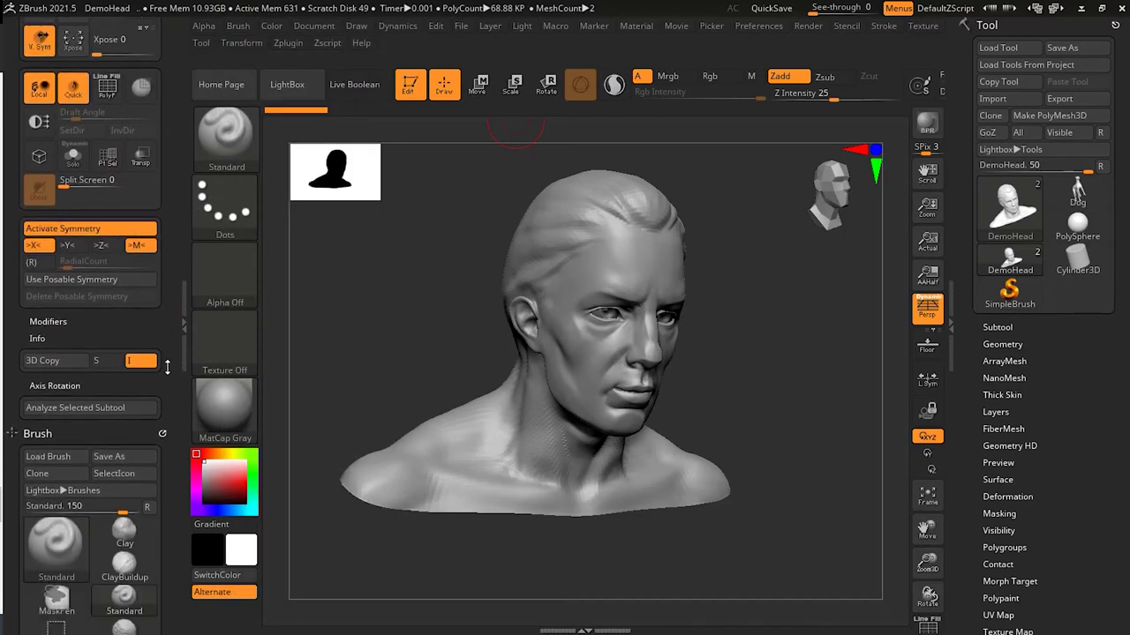
{"action": "scroll", "coordinate": [167, 384], "scroll_direction": "up", "scroll_amount": 5}
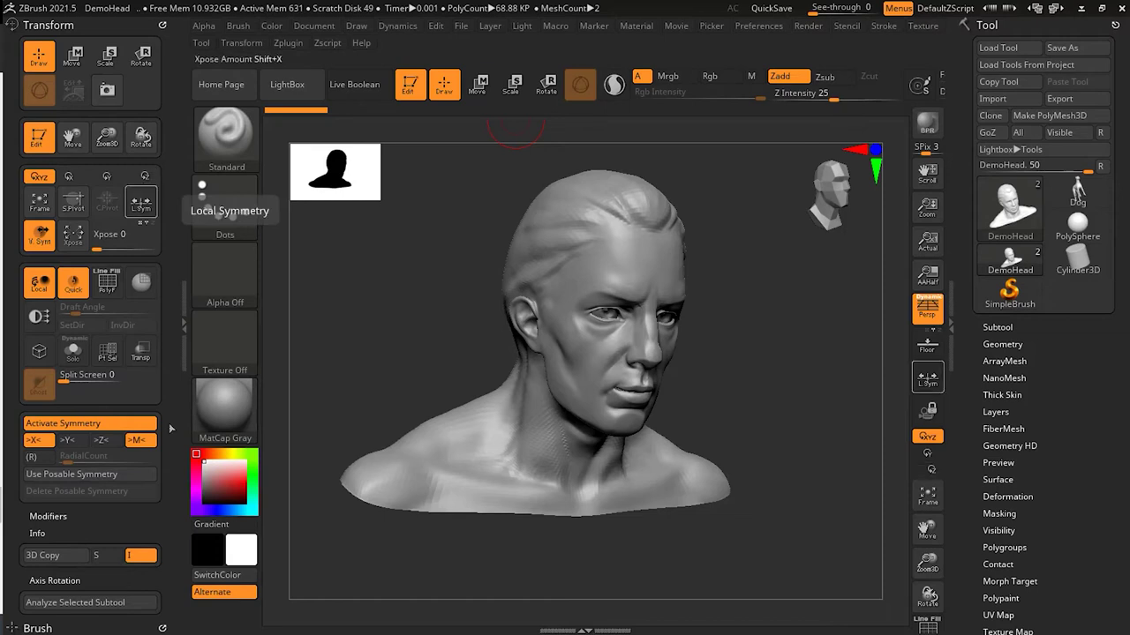
{"action": "left_click", "coordinate": [37, 628]}
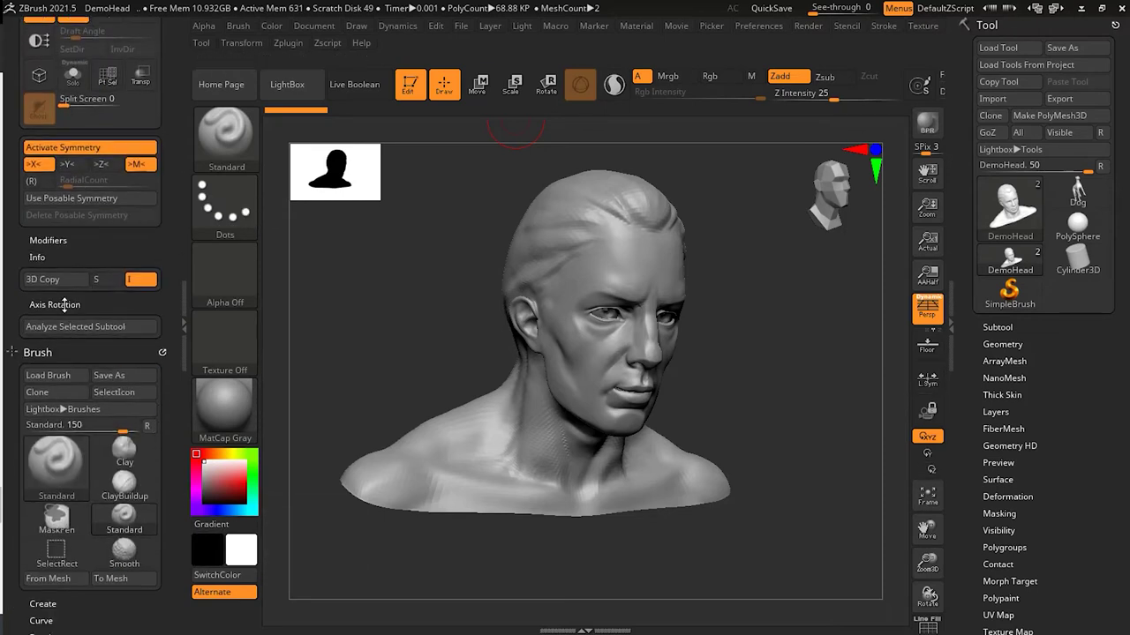
{"action": "left_click", "coordinate": [62, 304]}
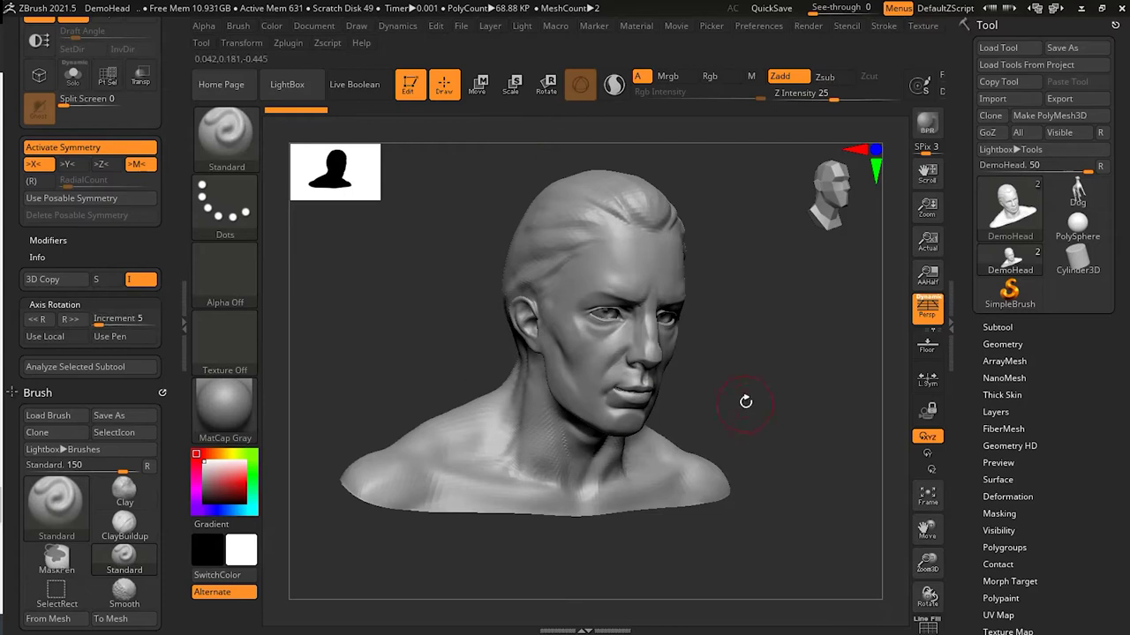
- Snap the bust to a front view and rotate it backward and forward in increments of 5
{"action": "left_click_drag", "start_coordinate": [744, 398], "coordinate": [744, 400], "text": "shift"}
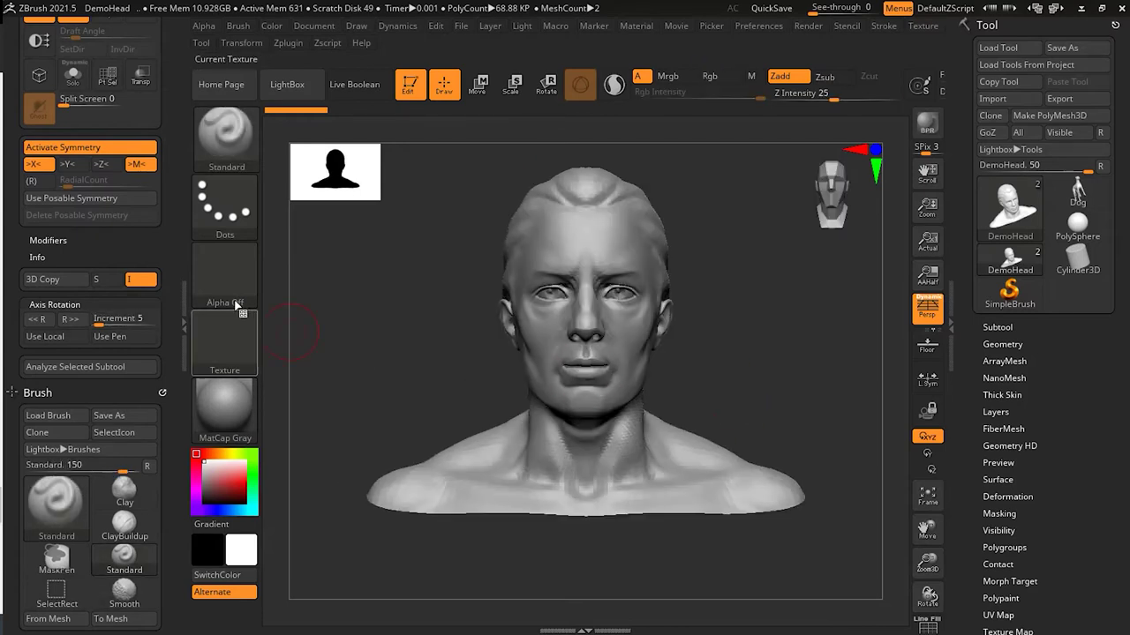
{"action": "left_click", "coordinate": [46, 324]}
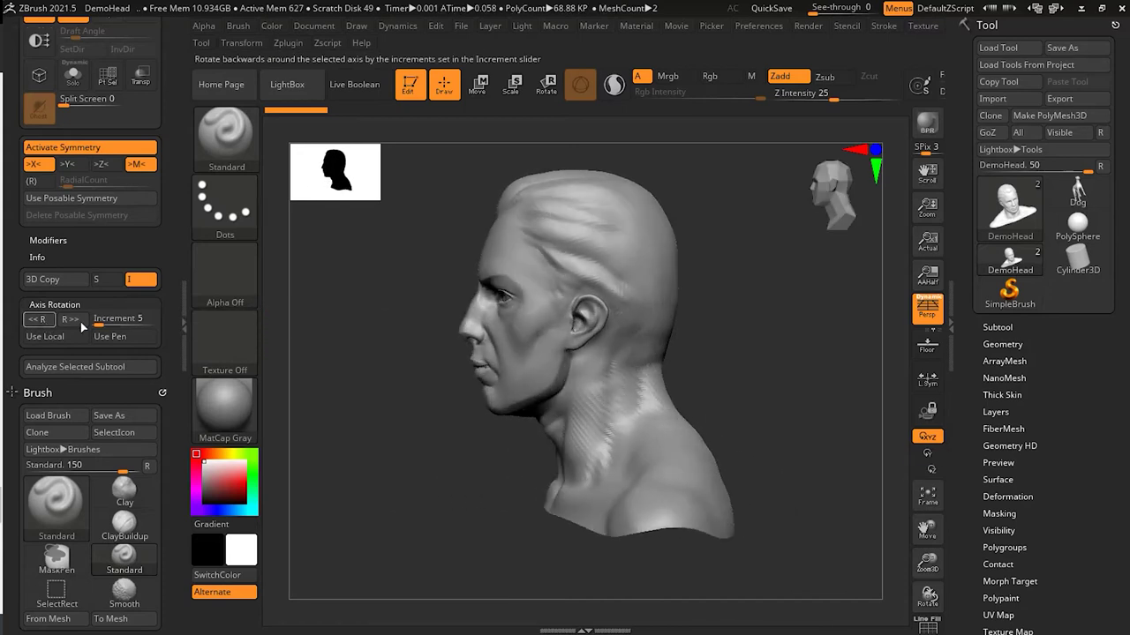
{"action": "left_click", "coordinate": [78, 323]}
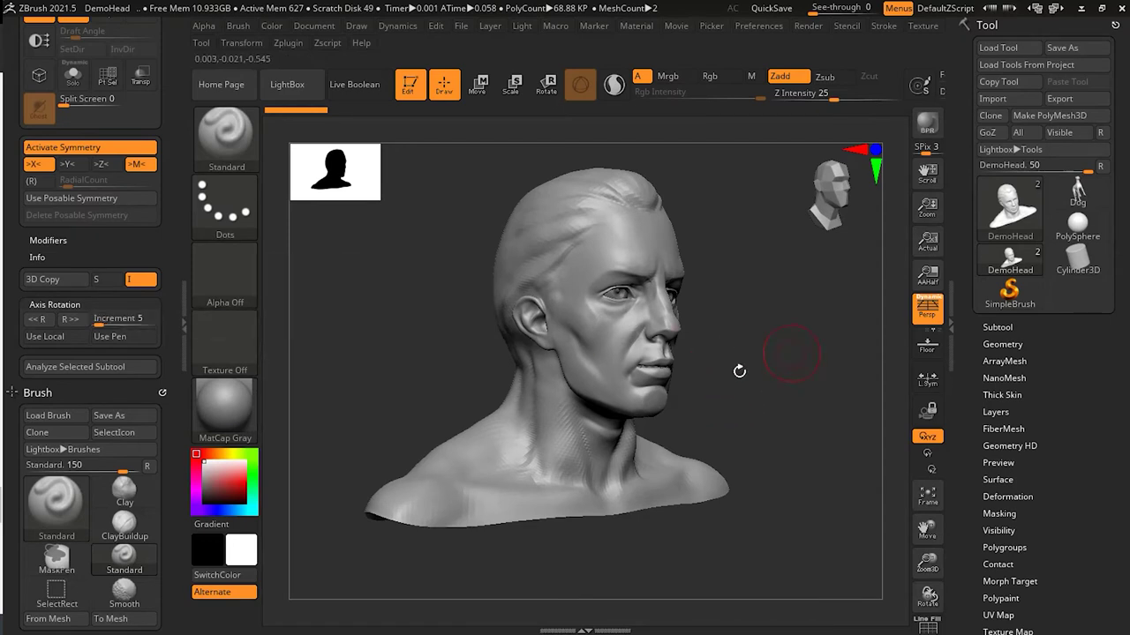
- Set the axis rotation increment to about 37.51 and rotate the bust forward repeatedly through full turns
{"action": "left_click", "coordinate": [120, 319]}
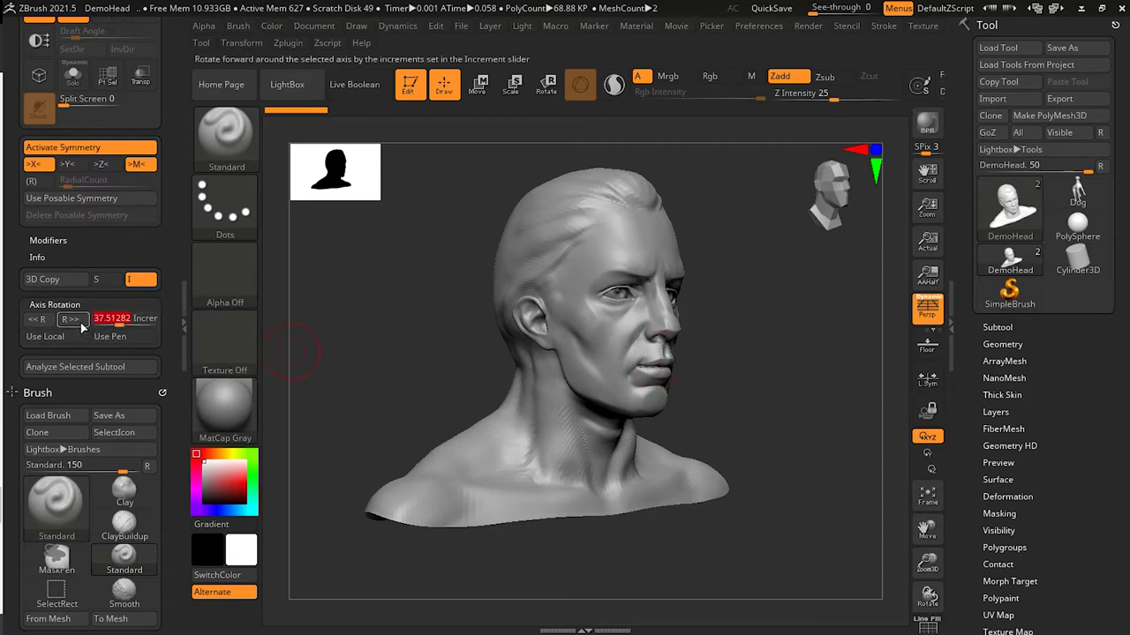
{"action": "left_click", "coordinate": [75, 319]}
{"action": "left_click", "coordinate": [75, 319]}
{"action": "left_click", "coordinate": [75, 320]}
{"action": "left_click", "coordinate": [75, 319]}
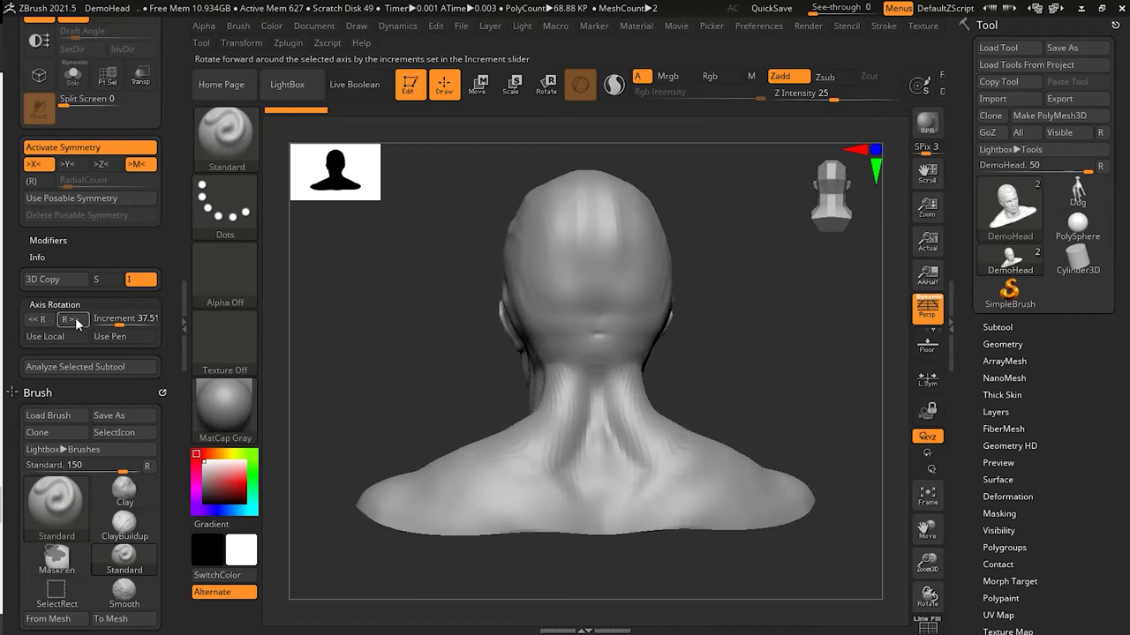
{"action": "left_click", "coordinate": [75, 319]}
{"action": "left_click", "coordinate": [75, 319]}
{"action": "left_click", "coordinate": [75, 320]}
{"action": "left_click", "coordinate": [75, 319]}
{"action": "left_click", "coordinate": [75, 320]}
{"action": "left_click", "coordinate": [75, 319]}
{"action": "left_click", "coordinate": [75, 320]}
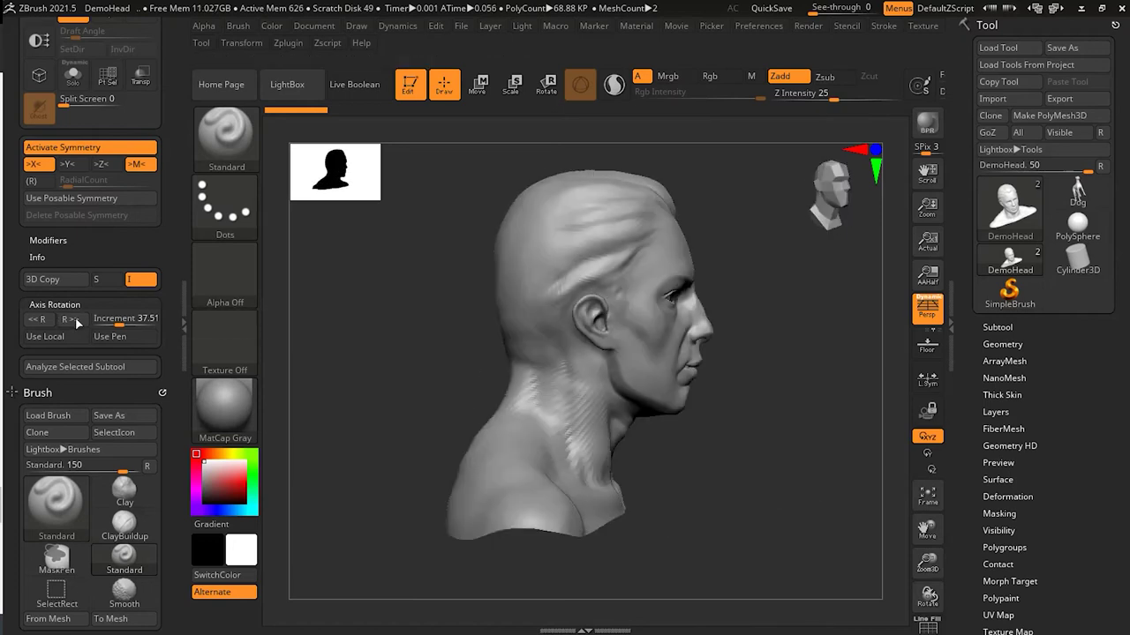
{"action": "left_click", "coordinate": [75, 319]}
{"action": "left_click", "coordinate": [75, 319]}
{"action": "left_click", "coordinate": [75, 320]}
{"action": "left_click", "coordinate": [75, 320]}
{"action": "left_click", "coordinate": [75, 319]}
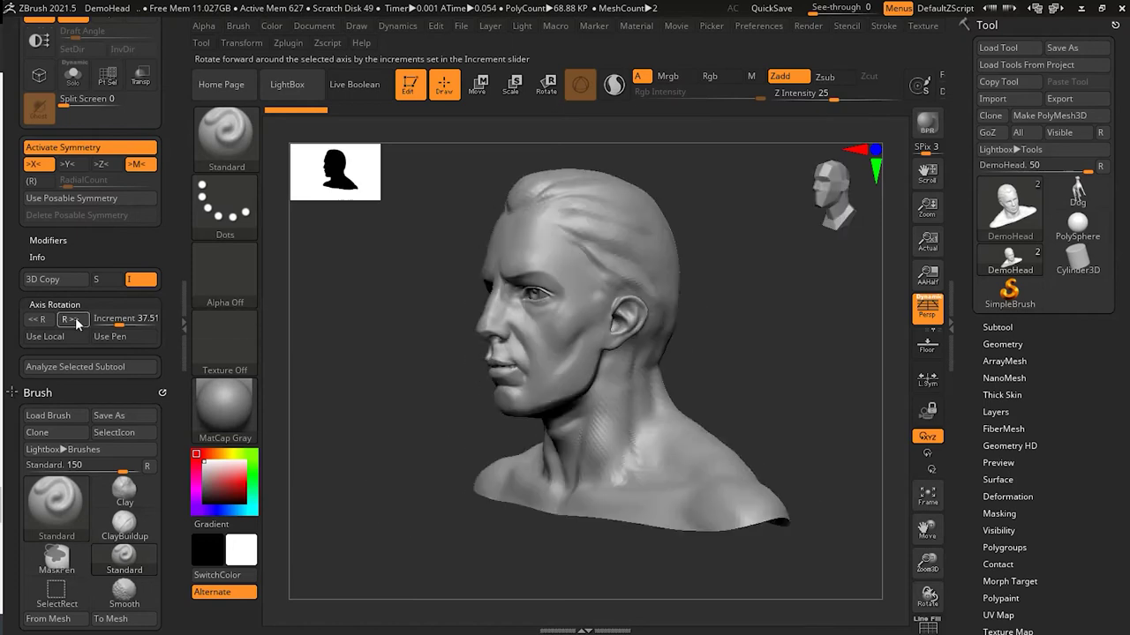
{"action": "left_click", "coordinate": [75, 320]}
{"action": "left_click", "coordinate": [75, 319]}
{"action": "left_click", "coordinate": [75, 320]}
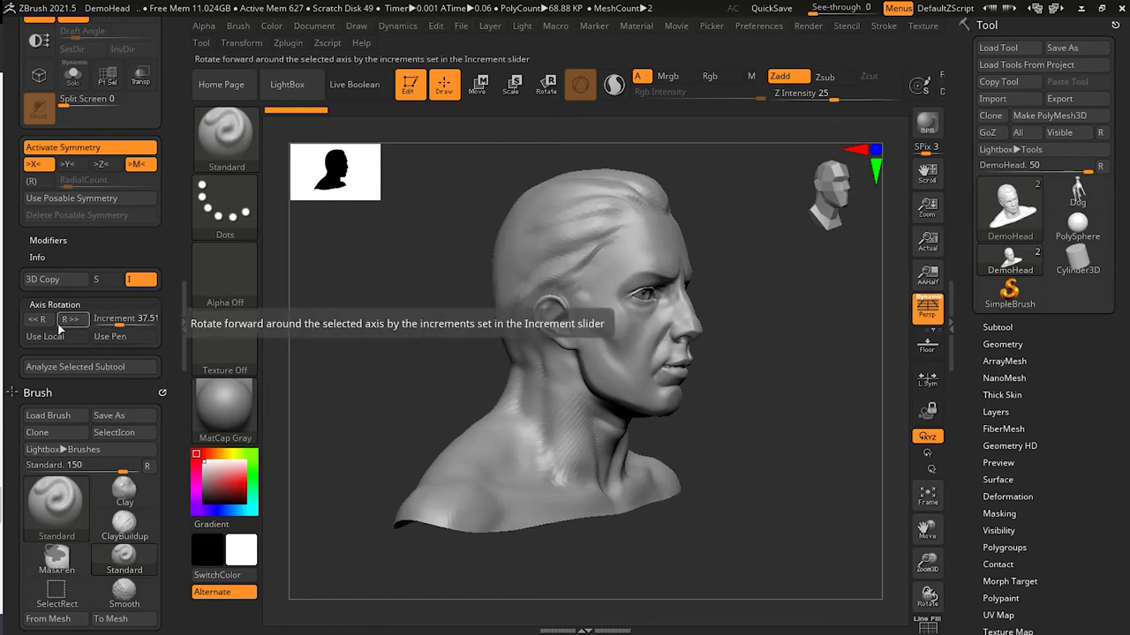
- Rotate the bust backward several increments and forward again to a nearly front-facing view
{"action": "left_click", "coordinate": [53, 320]}
{"action": "left_click", "coordinate": [53, 321]}
{"action": "left_click", "coordinate": [53, 321]}
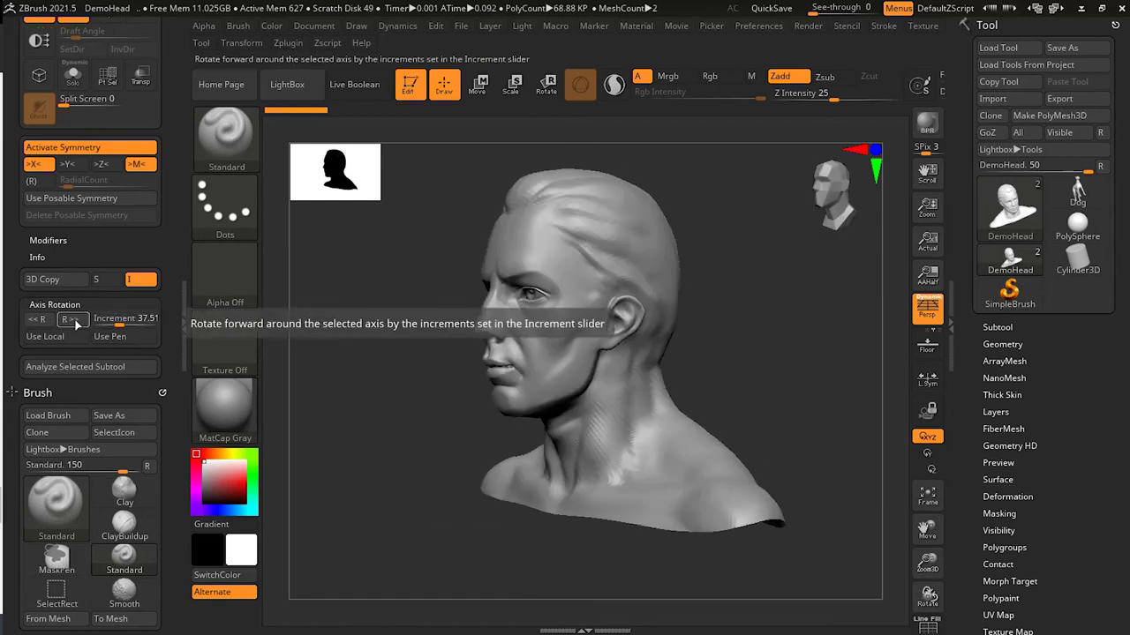
{"action": "left_click", "coordinate": [73, 319]}
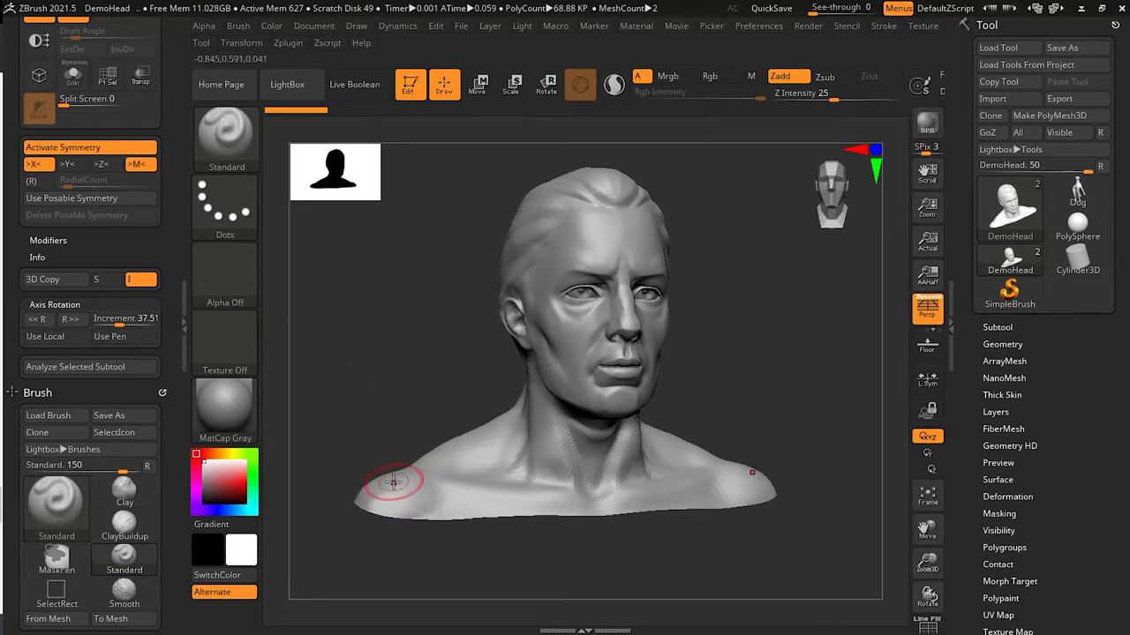
- Turn off symmetry and raise a rounded bump on one shoulder with the Standard brush
{"action": "left_click_drag", "start_coordinate": [398, 484], "coordinate": [390, 490]}
{"action": "key", "text": "ctrl+z"}
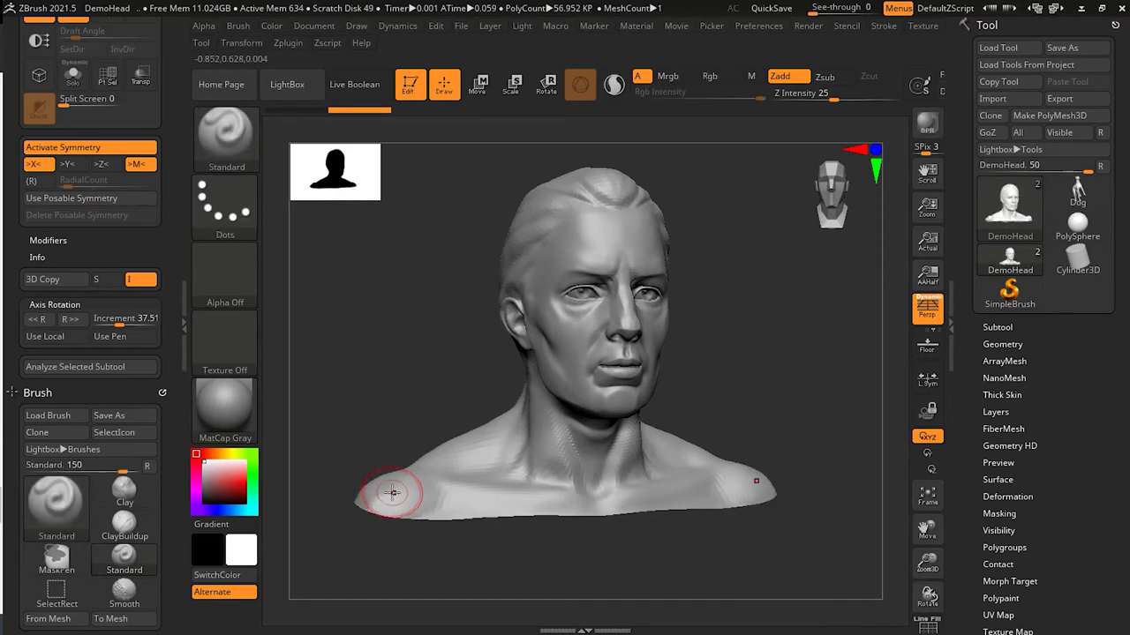
{"action": "key", "text": "ctrl+shift+z"}
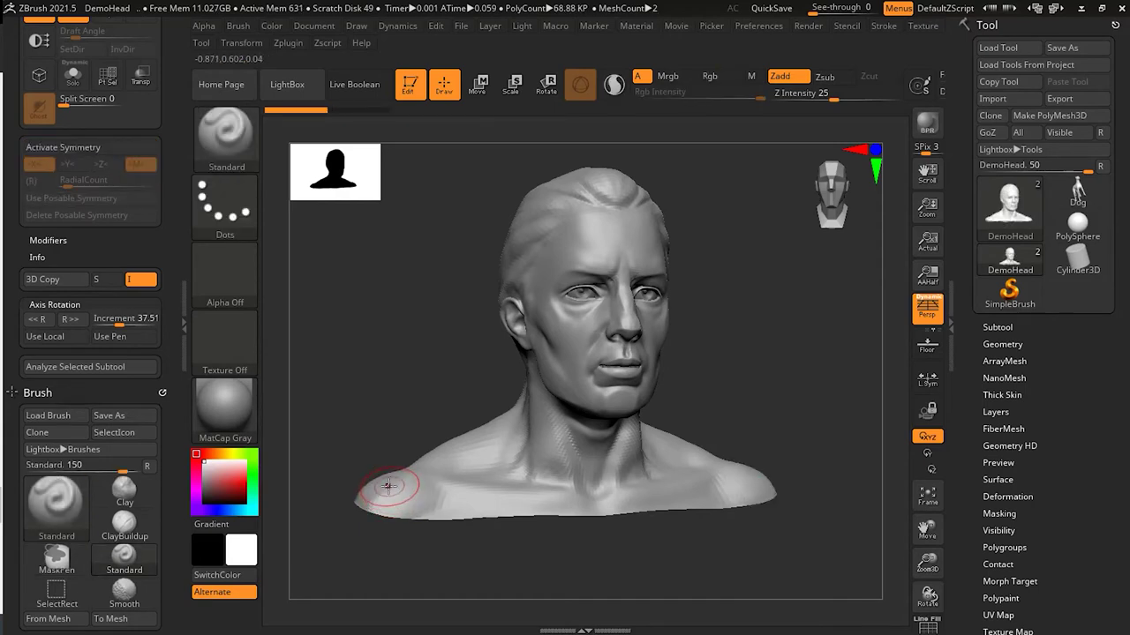
{"action": "left_click_drag", "start_coordinate": [388, 485], "coordinate": [395, 496]}
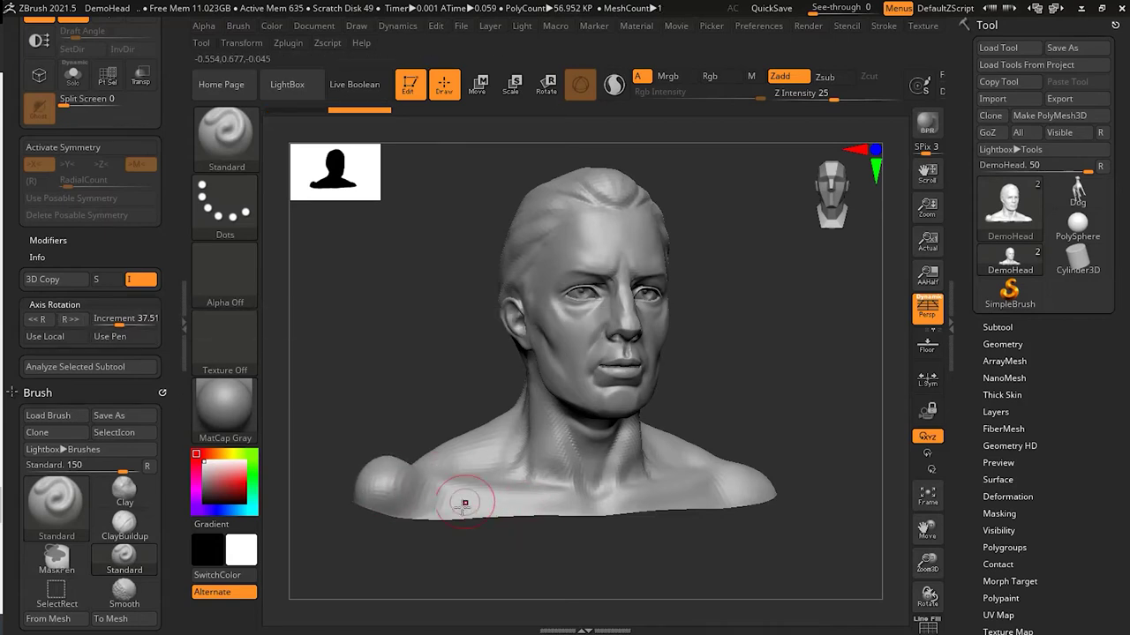
- Inspect the shoulder bump by rotating the bust two increments forward and back, and undo the bump
{"action": "left_click", "coordinate": [72, 319]}
{"action": "left_click", "coordinate": [74, 318]}
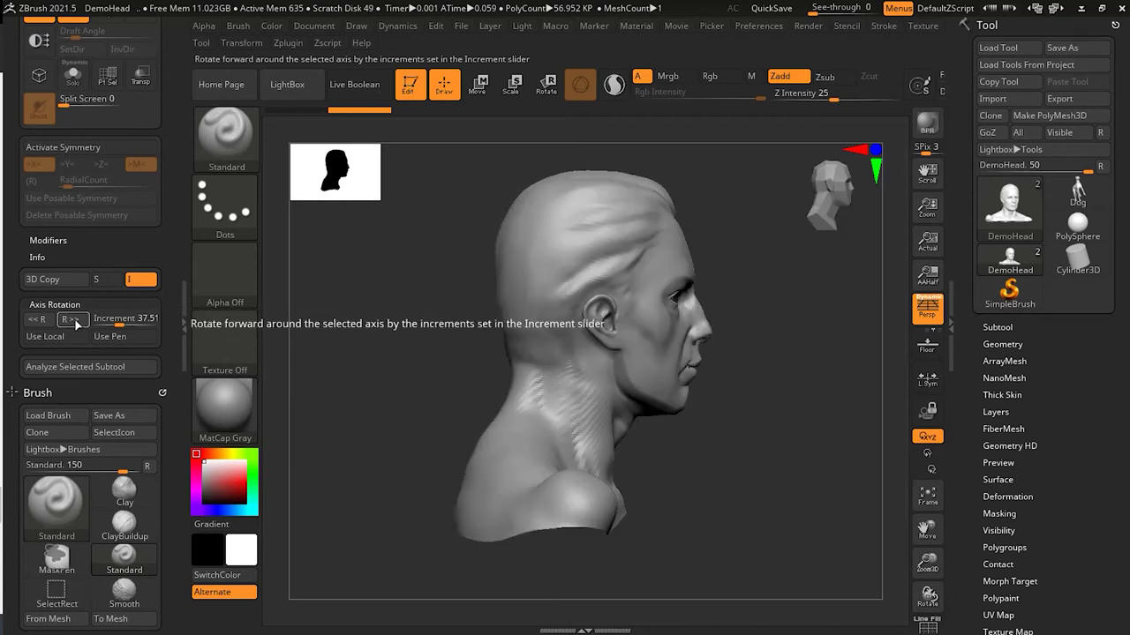
{"action": "left_click", "coordinate": [39, 319]}
{"action": "left_click", "coordinate": [39, 319]}
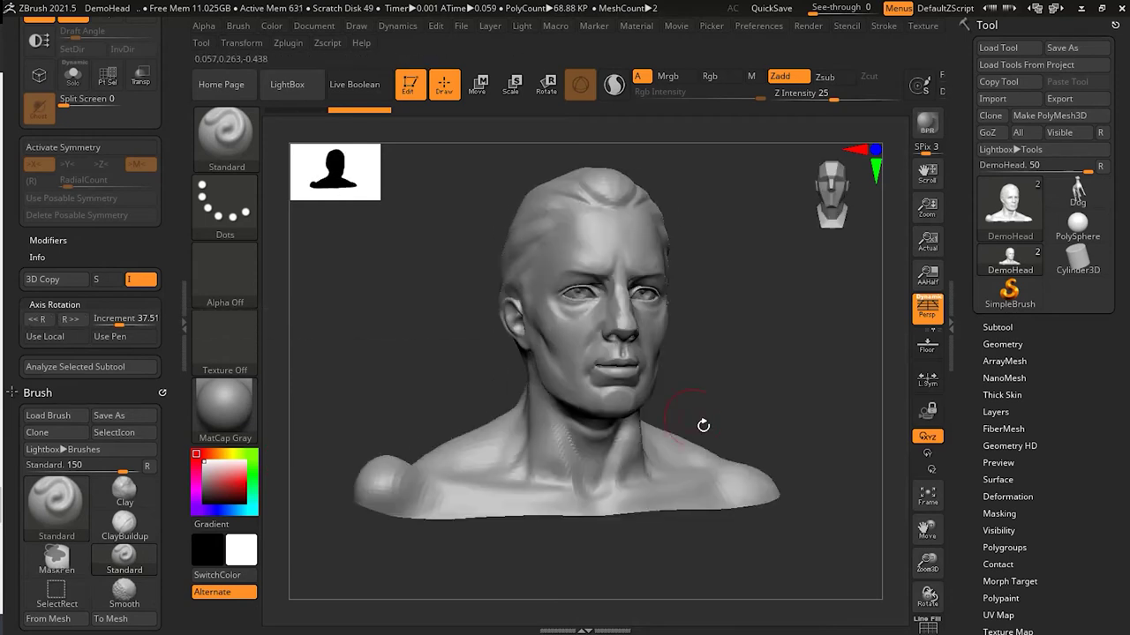
{"action": "key", "text": "ctrl"}
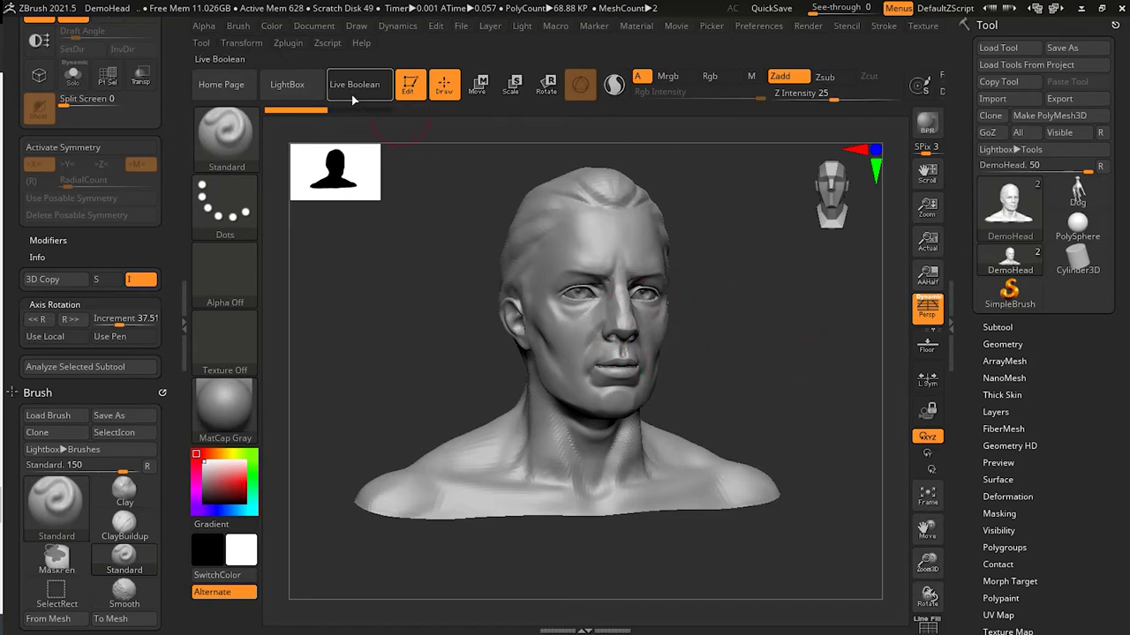
- Turn on Use Local and rotate the bust forward and backward around a small bump sculpted on the shoulder
{"action": "left_click", "coordinate": [57, 337]}
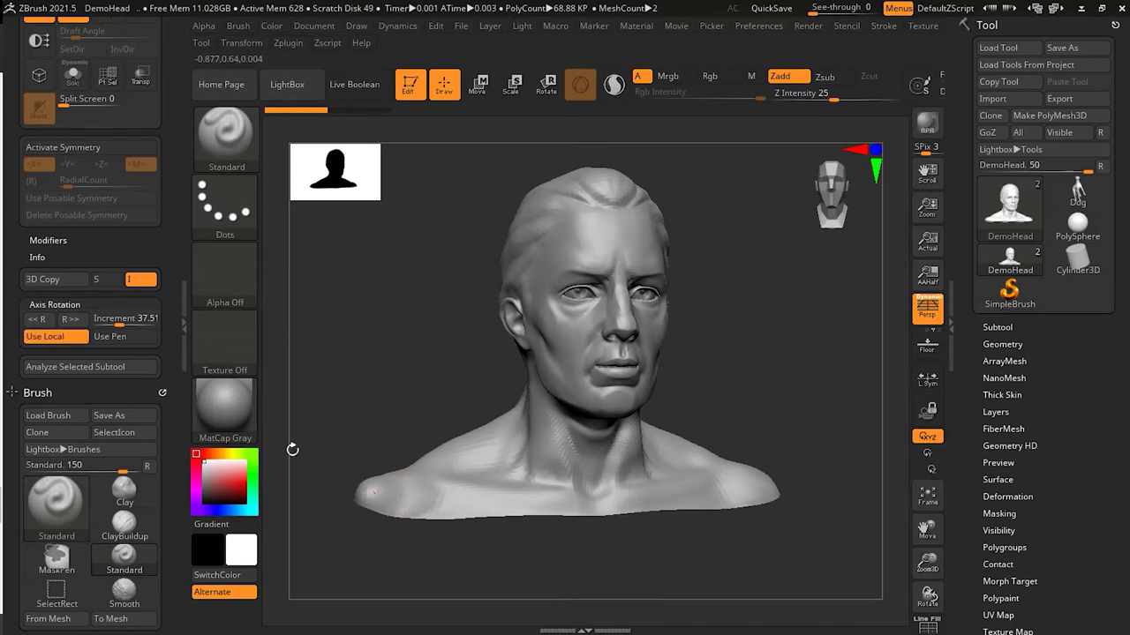
{"action": "left_click", "coordinate": [70, 319]}
{"action": "left_click", "coordinate": [71, 319]}
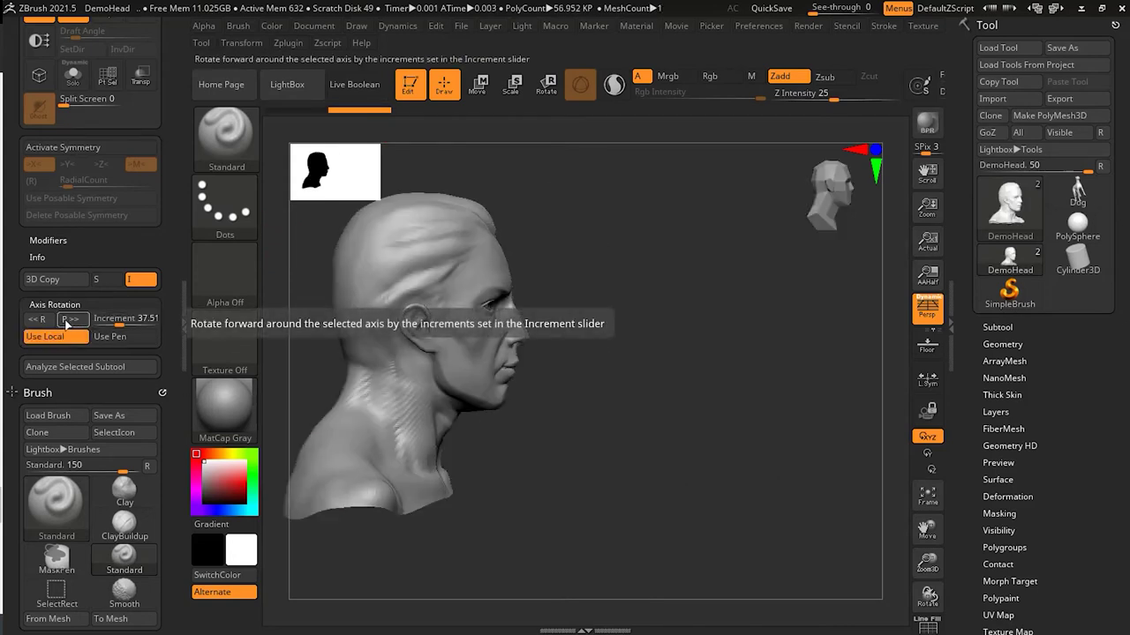
{"action": "left_click", "coordinate": [35, 319]}
{"action": "left_click", "coordinate": [35, 320]}
{"action": "left_click", "coordinate": [34, 319]}
{"action": "left_click", "coordinate": [34, 320]}
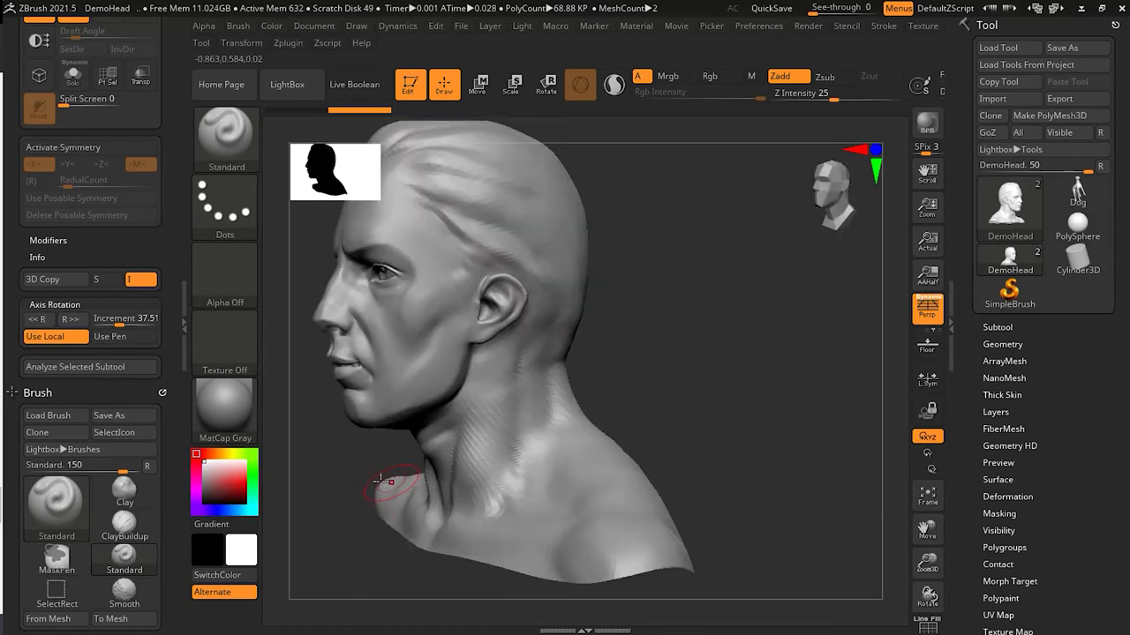
- Rotate the bust forward several increments and back again around the last brushed point on the shoulder
{"action": "left_click", "coordinate": [70, 319]}
{"action": "left_click", "coordinate": [71, 319]}
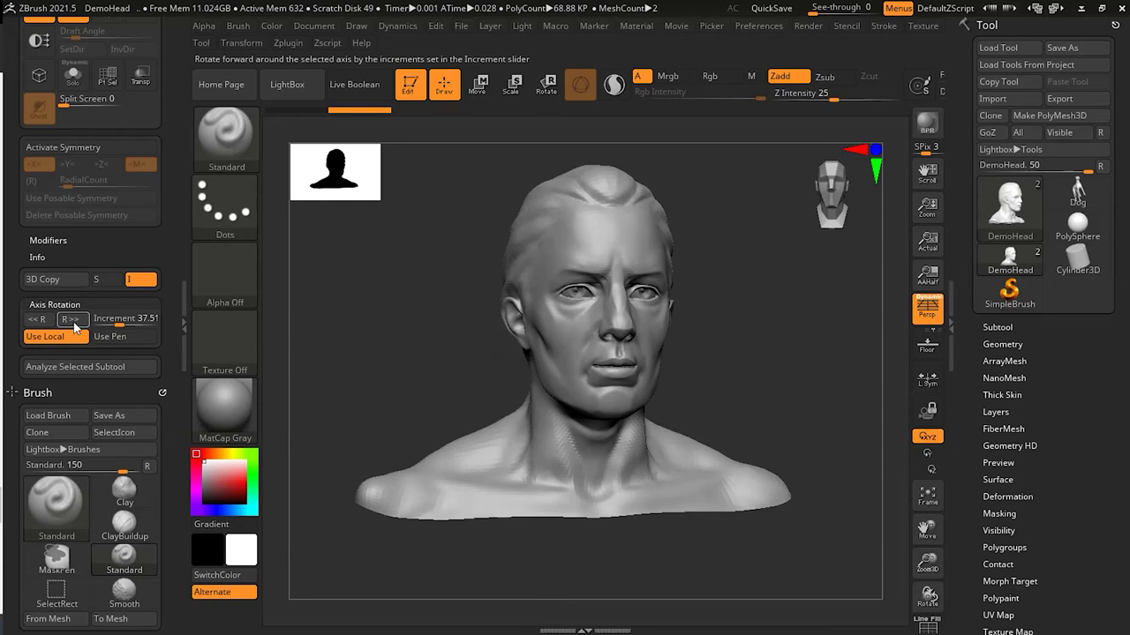
{"action": "left_click", "coordinate": [71, 320]}
{"action": "left_click", "coordinate": [71, 319]}
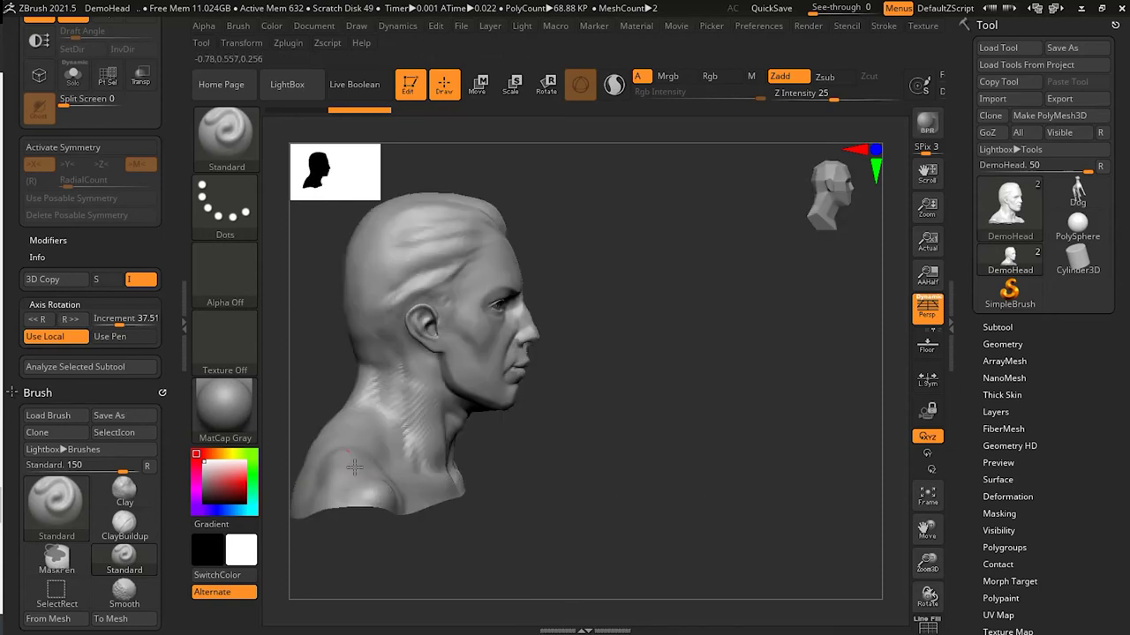
{"action": "left_click", "coordinate": [45, 319]}
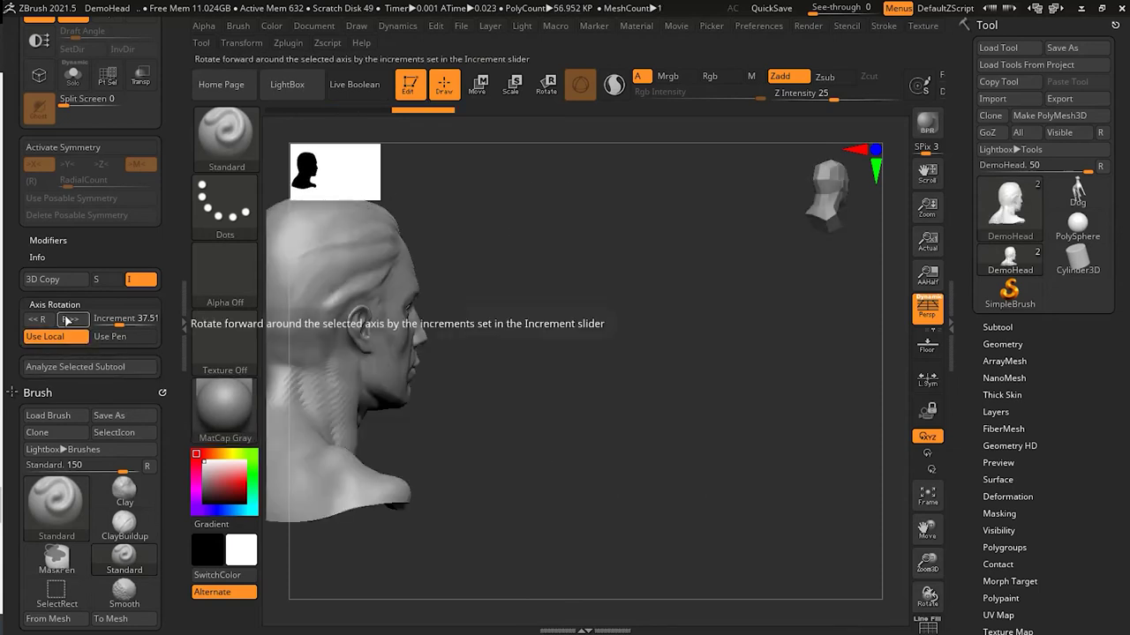
{"action": "left_click", "coordinate": [48, 320]}
{"action": "left_click", "coordinate": [48, 320]}
{"action": "left_click", "coordinate": [48, 320]}
{"action": "left_click", "coordinate": [48, 320]}
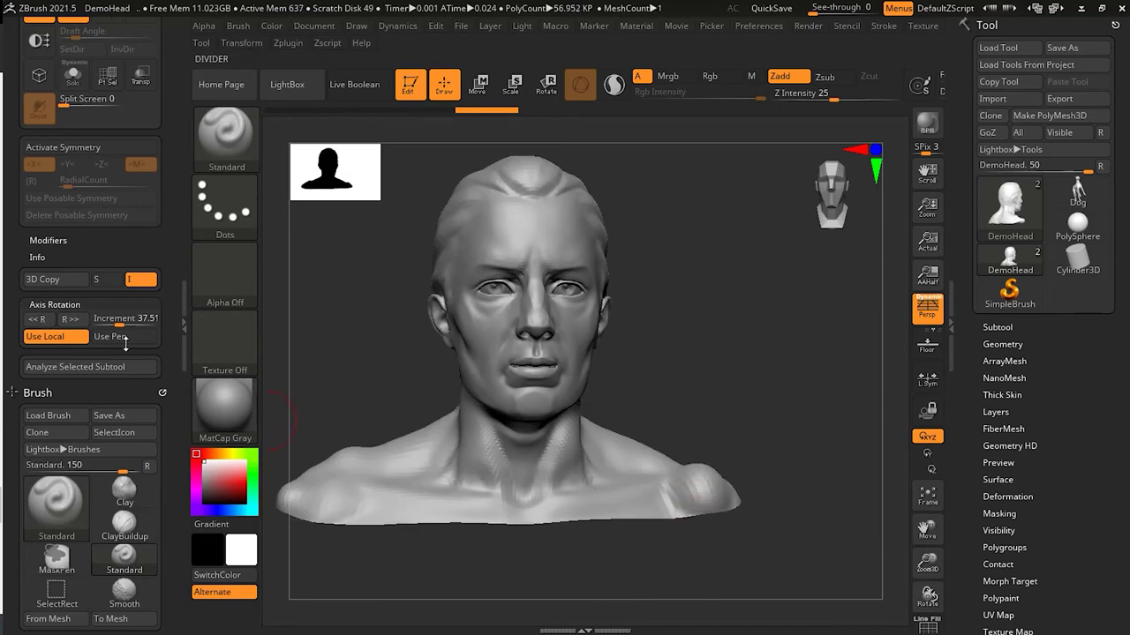
- Rotate the bust forward repeatedly around the bump on the opposite shoulder
{"action": "left_click", "coordinate": [76, 319]}
{"action": "left_click", "coordinate": [76, 318]}
{"action": "left_click", "coordinate": [76, 318]}
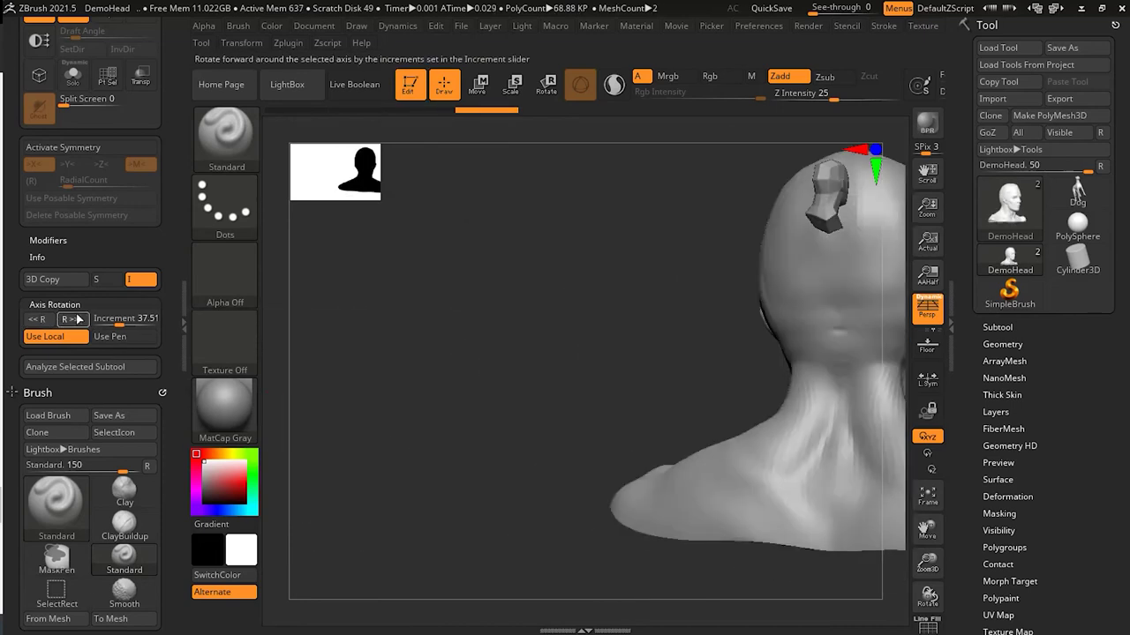
{"action": "left_click", "coordinate": [76, 319]}
{"action": "left_click", "coordinate": [76, 318]}
{"action": "left_click", "coordinate": [73, 322]}
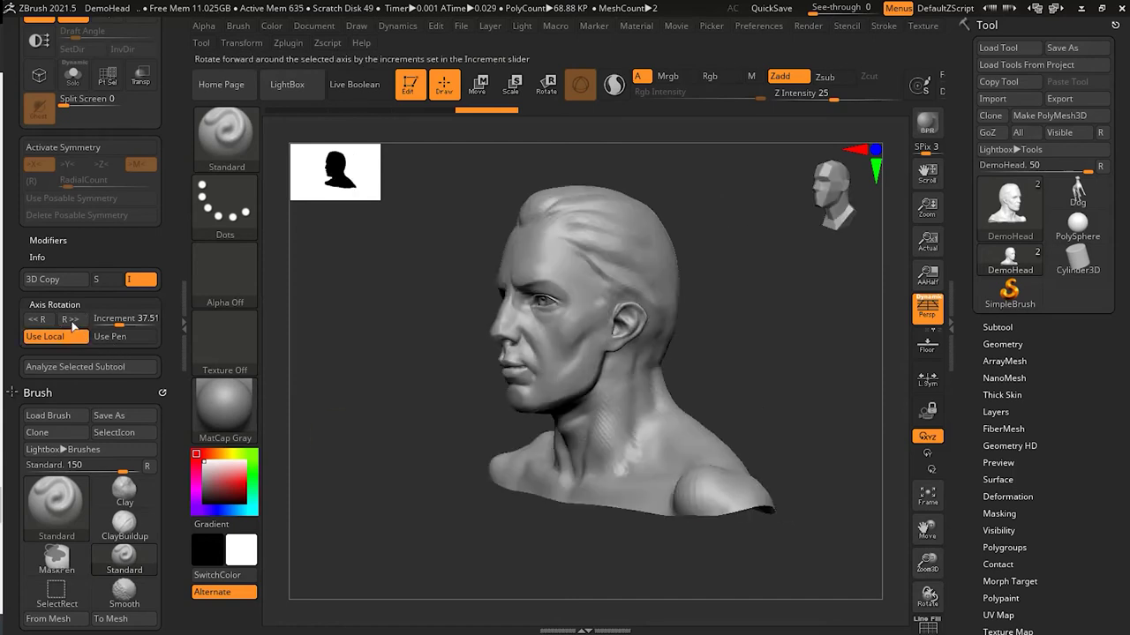
- Rotate the bust forward two more increments, turn off Use Local and undo the bumps sculpted on the shoulders
{"action": "left_click", "coordinate": [74, 322]}
{"action": "left_click", "coordinate": [73, 322]}
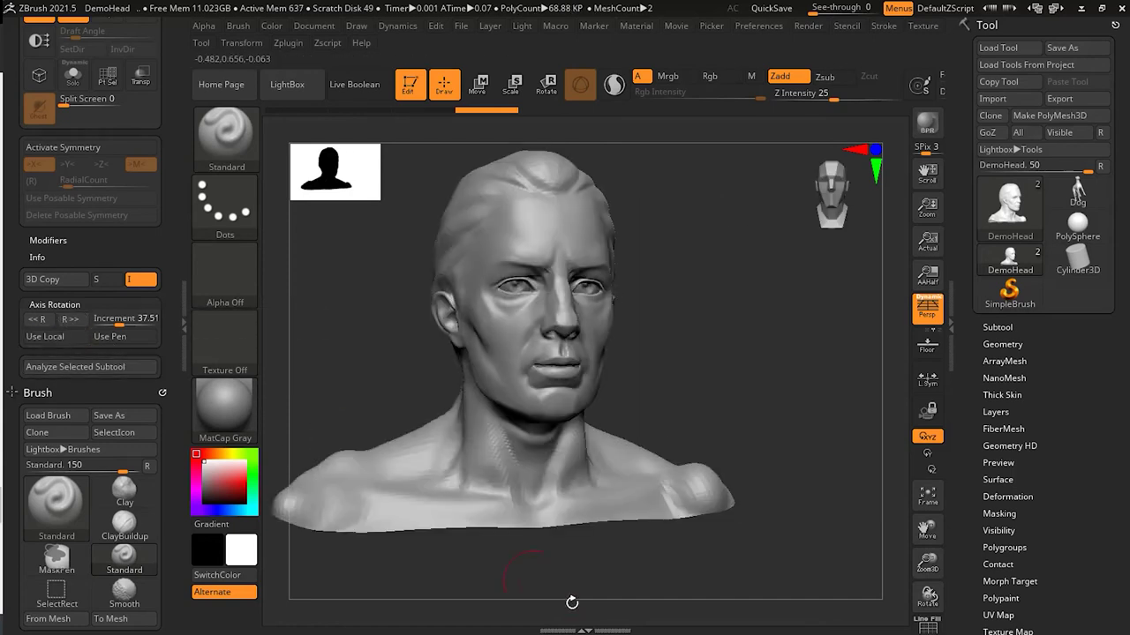
{"action": "mouse_move", "coordinate": [605, 560]}
{"action": "left_mouse_down"}
{"action": "mouse_move", "coordinate": [661, 560]}
{"action": "mouse_move", "coordinate": [661, 585]}
{"action": "mouse_move", "coordinate": [580, 568]}
{"action": "mouse_move", "coordinate": [618, 562]}
{"action": "left_mouse_up"}
{"action": "key", "text": "ctrl"}
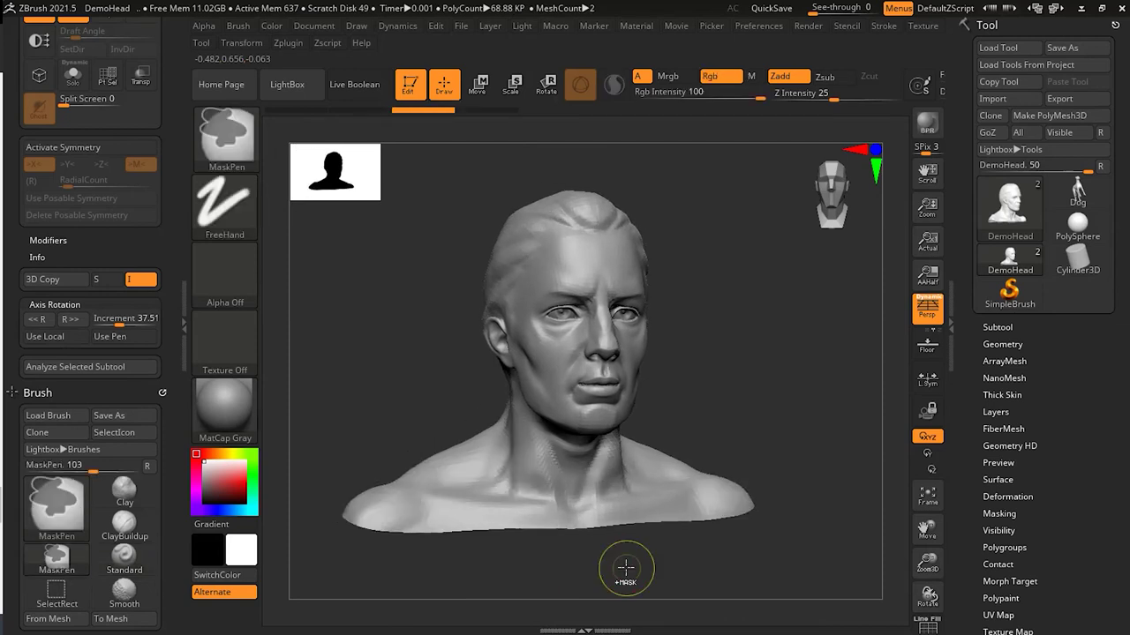
{"action": "left_click_drag", "start_coordinate": [650, 484], "coordinate": [650, 473]}
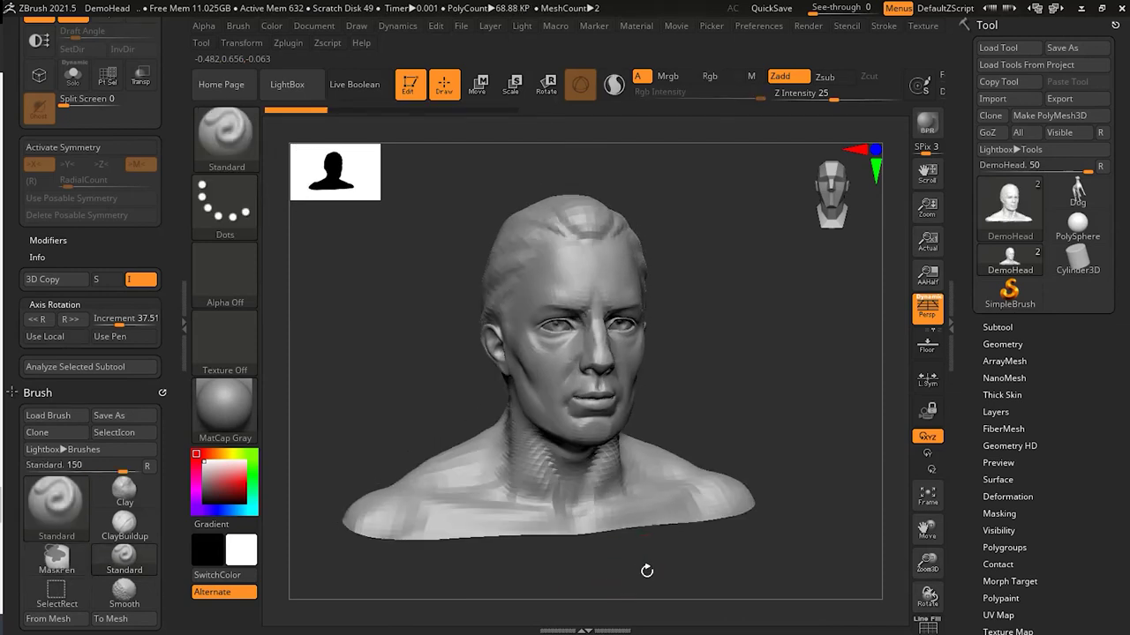
- Turn on Use Pen in Axis Rotation and rotate the bust freely from several angles with pen movement
{"action": "left_click", "coordinate": [121, 338]}
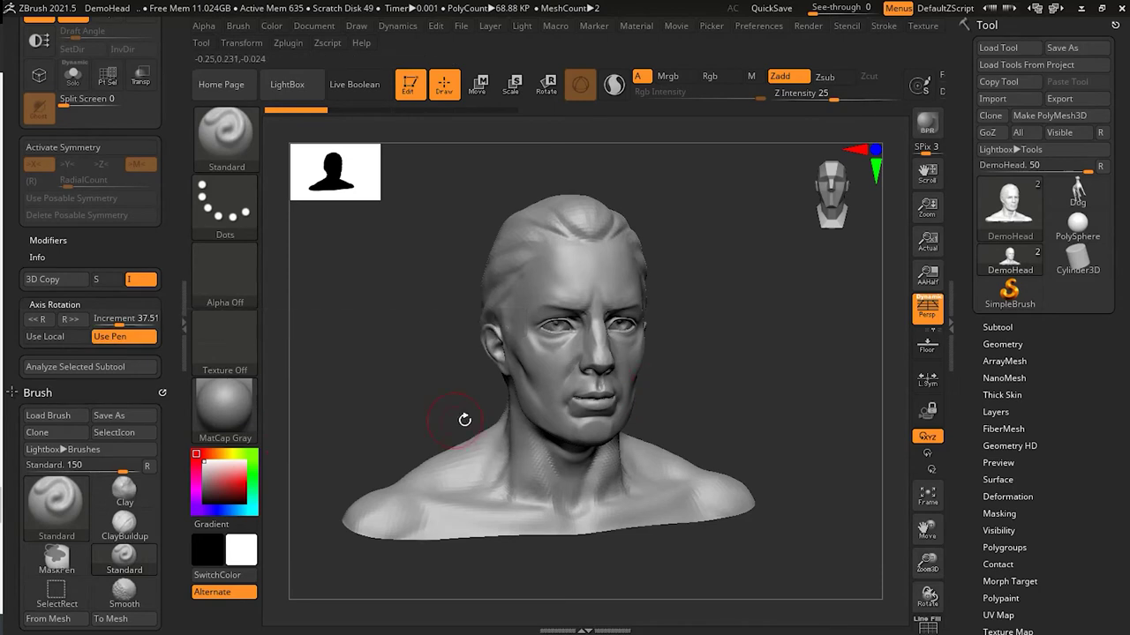
{"action": "left_click_drag", "start_coordinate": [448, 404], "coordinate": [726, 383]}
{"action": "left_click", "coordinate": [124, 319]}
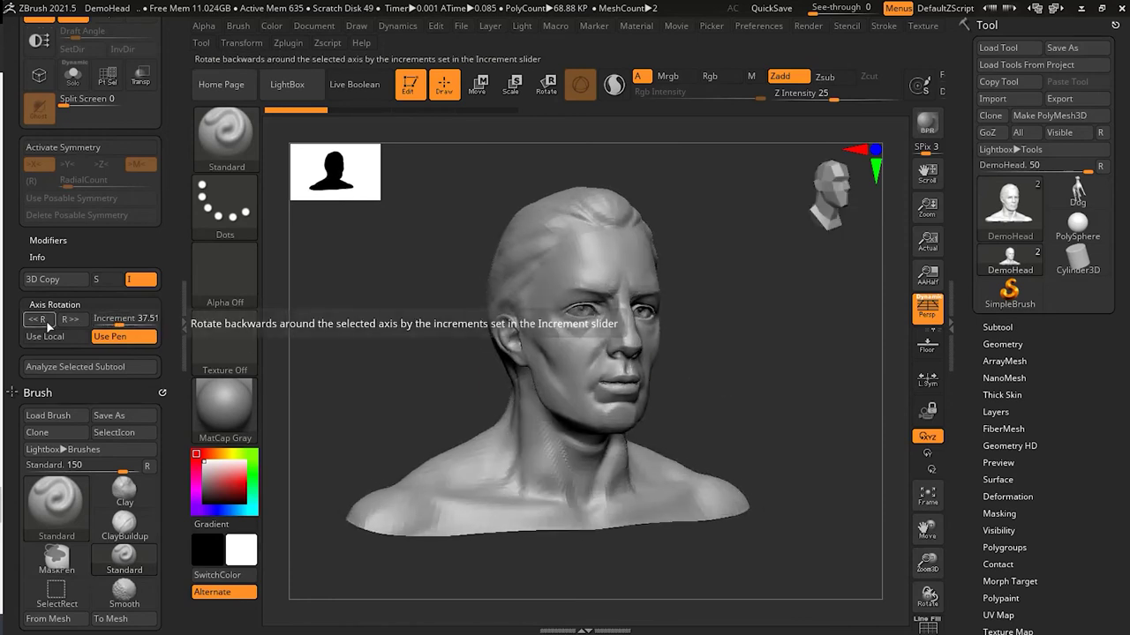
{"action": "left_click_drag", "start_coordinate": [416, 373], "coordinate": [689, 393]}
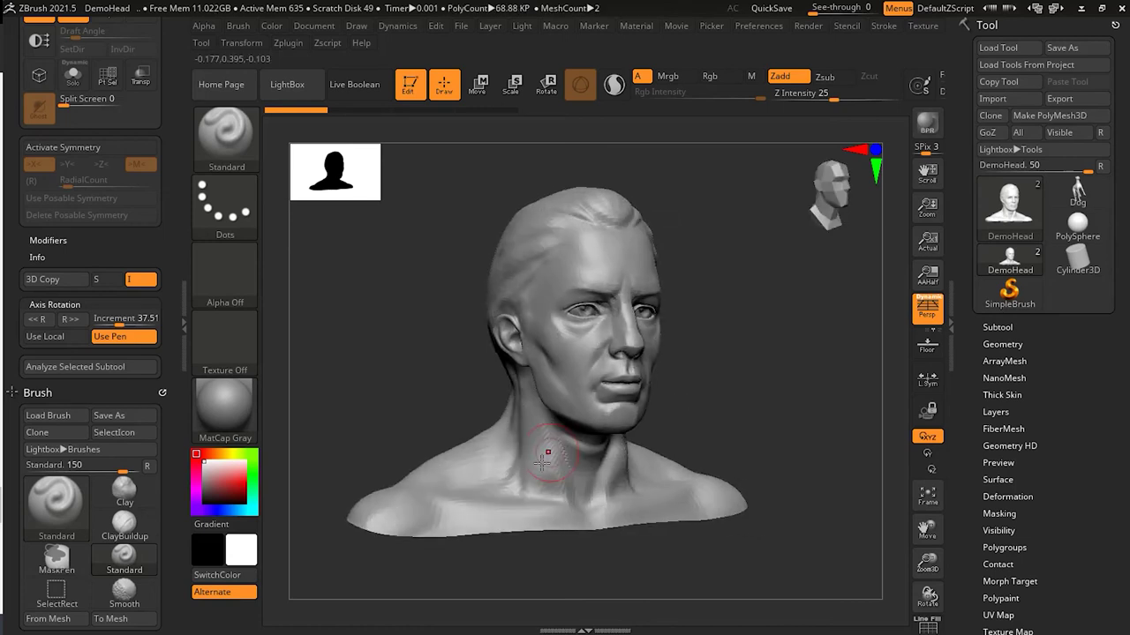
{"action": "left_click_drag", "start_coordinate": [543, 461], "coordinate": [514, 467]}
{"action": "left_click_drag", "start_coordinate": [433, 421], "coordinate": [416, 396]}
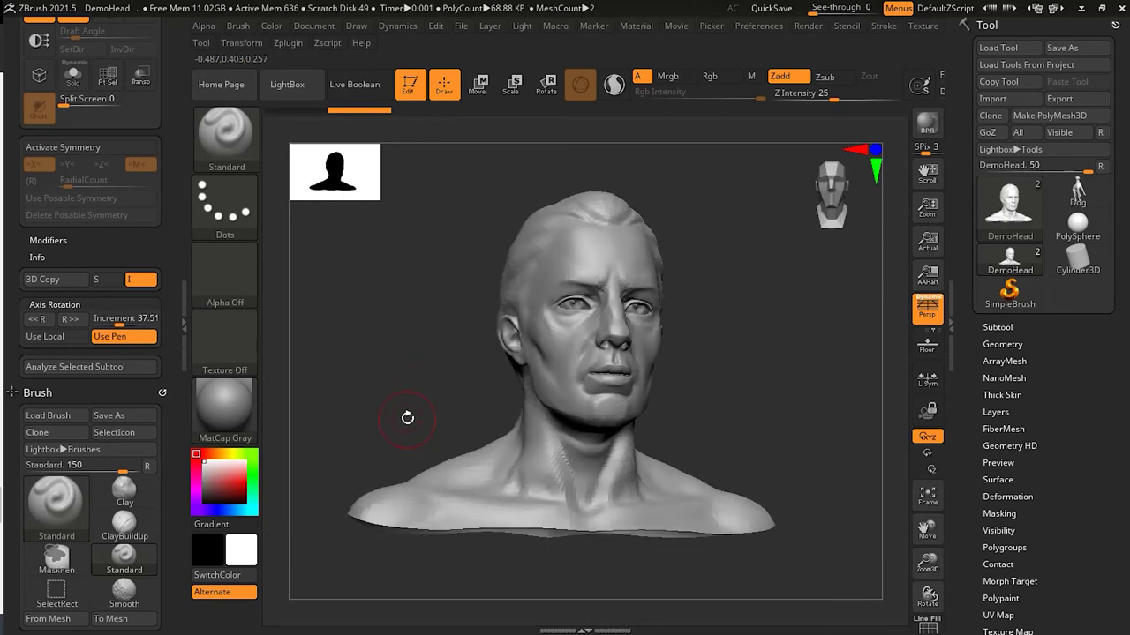
{"action": "left_click_drag", "start_coordinate": [388, 350], "coordinate": [383, 361]}
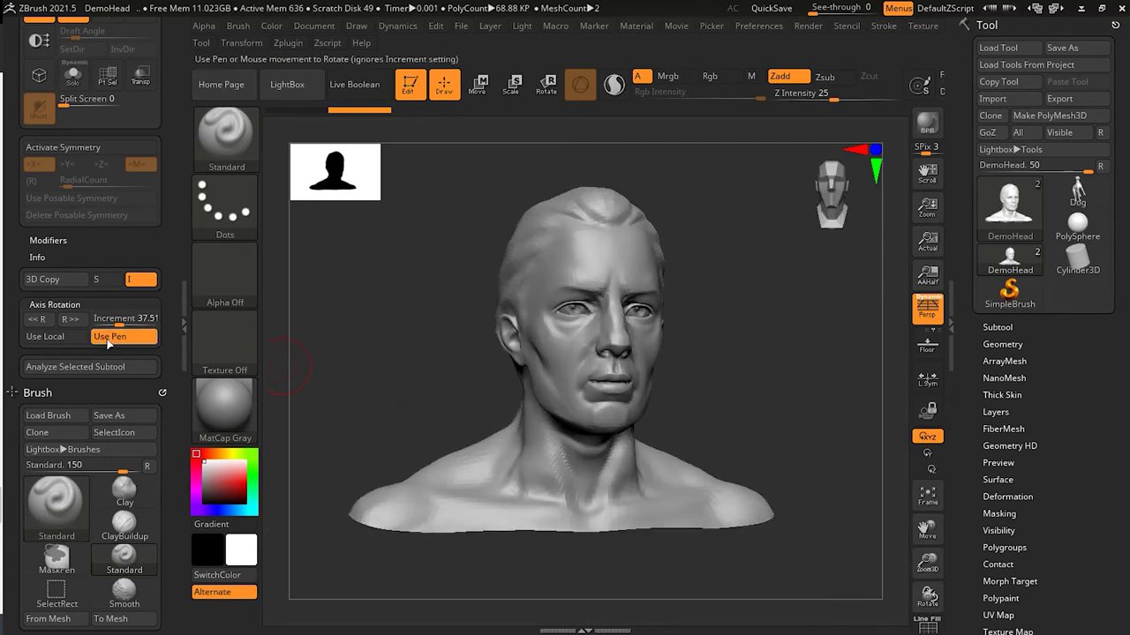
- Turn off Use Pen and orbit the bust freely to a three-quarter view
{"action": "left_click", "coordinate": [124, 337]}
{"action": "left_click_drag", "start_coordinate": [723, 380], "coordinate": [729, 403]}
{"action": "left_click_drag", "start_coordinate": [716, 347], "coordinate": [781, 403]}
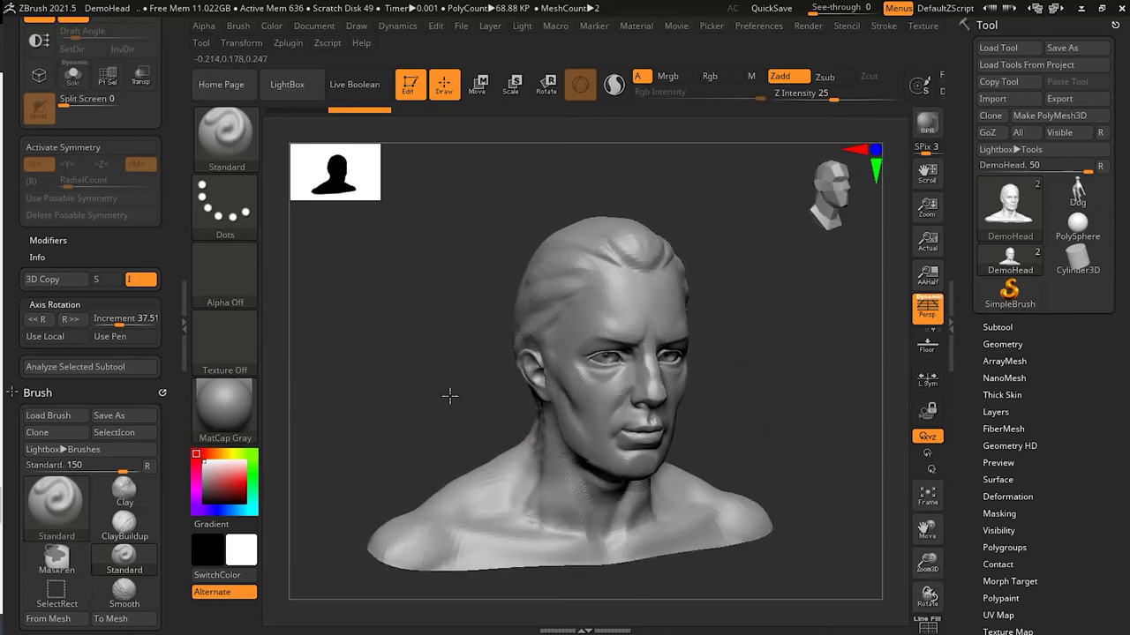
{"action": "left_click_drag", "start_coordinate": [449, 393], "coordinate": [346, 398]}
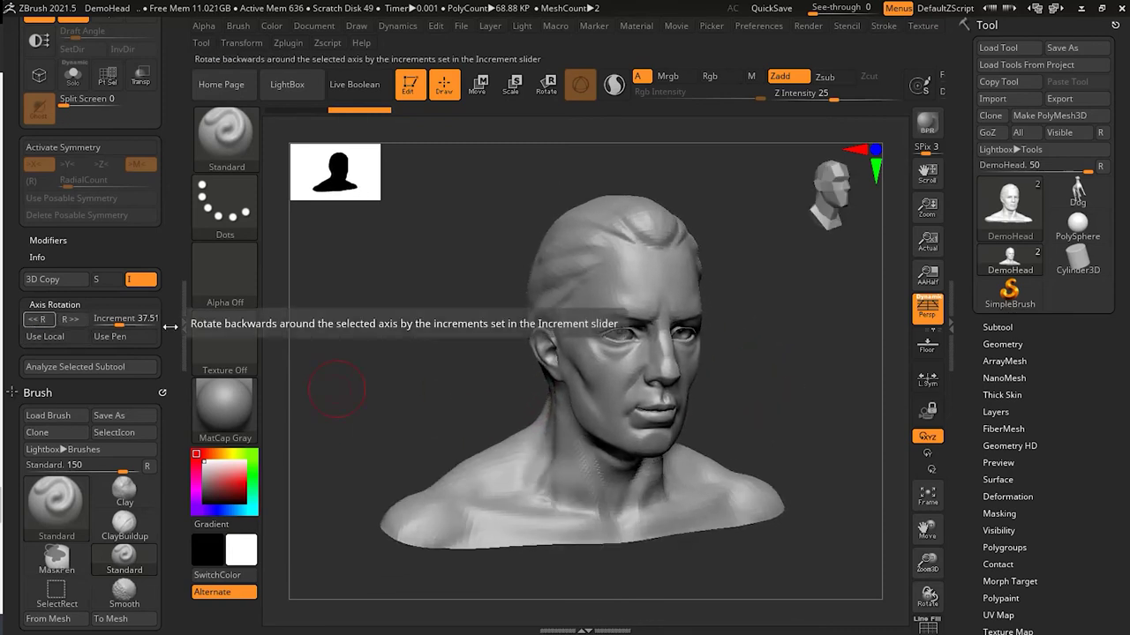
- Set the Axis Rotation increment to 5 degrees
{"action": "left_click", "coordinate": [121, 318]}
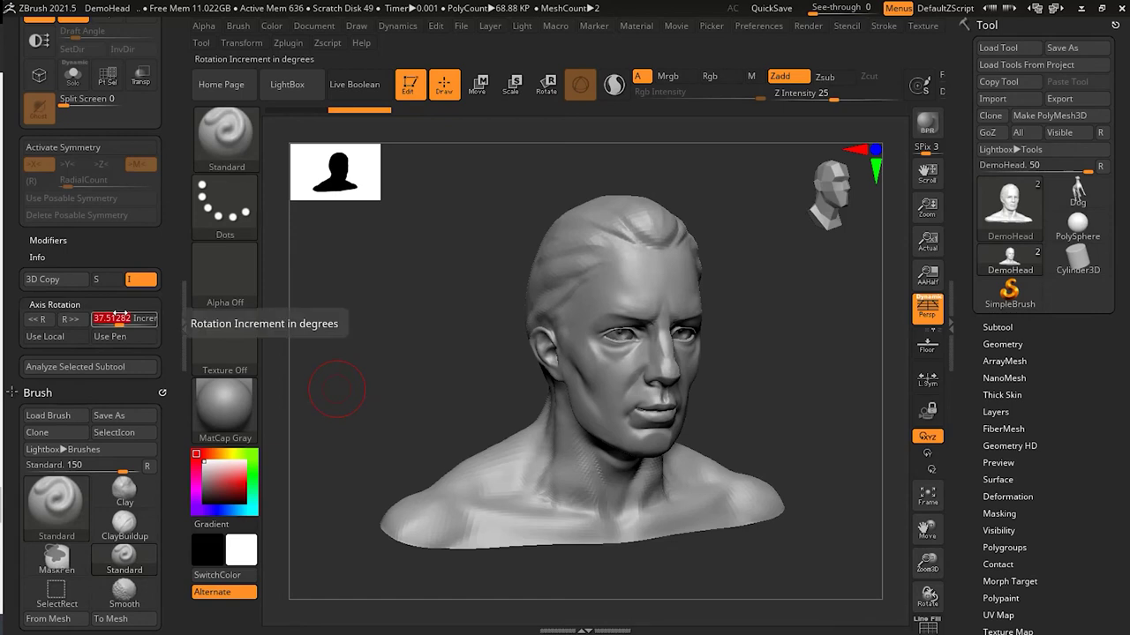
{"action": "type", "text": "90"}
{"action": "key", "text": "Return"}
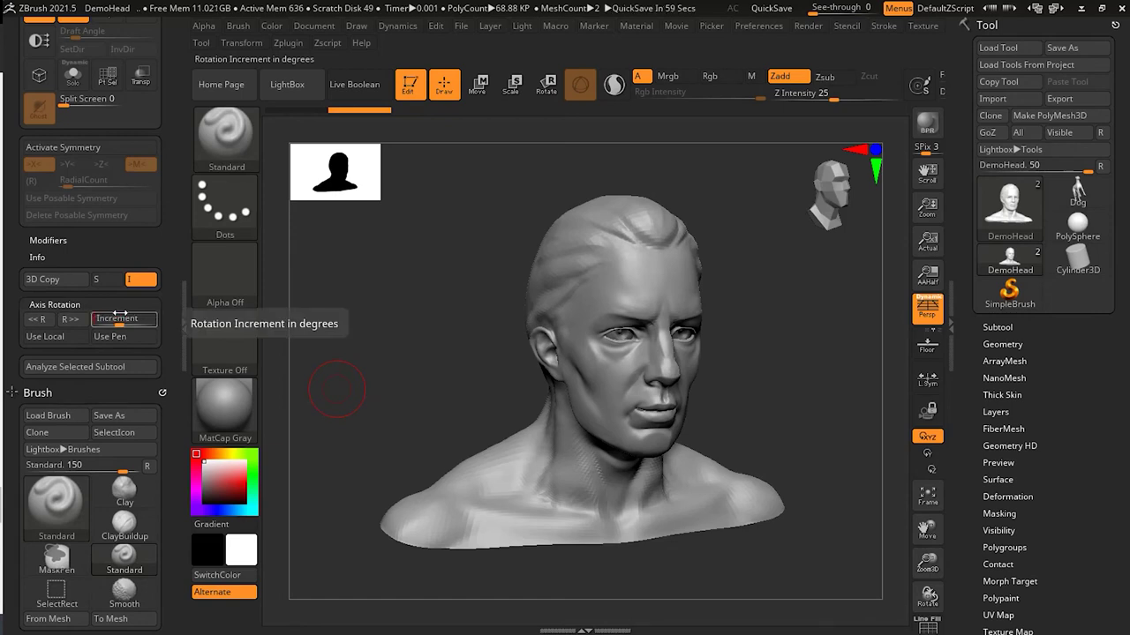
{"action": "type", "text": "5"}
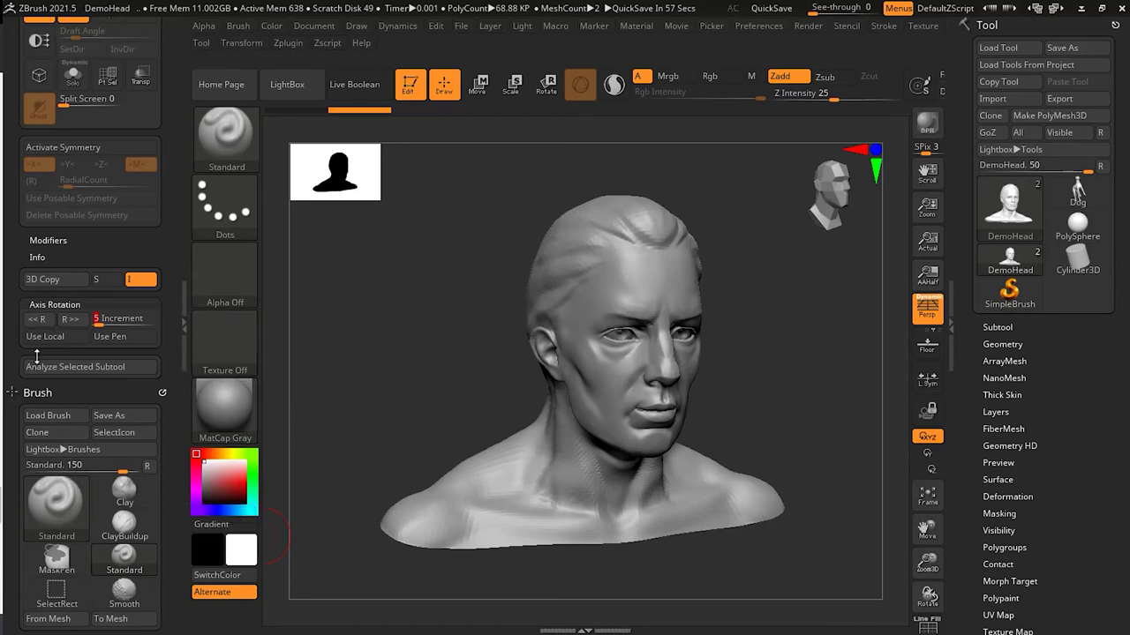
{"action": "key", "text": "ctrl"}
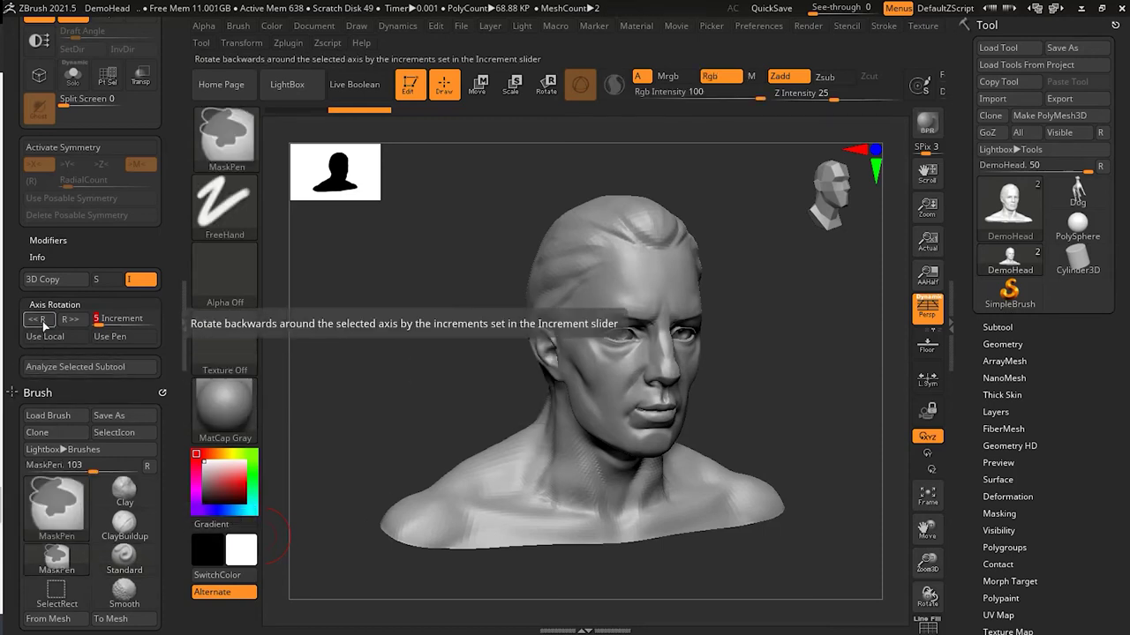
{"action": "left_click", "coordinate": [42, 321], "text": "ctrl+alt"}
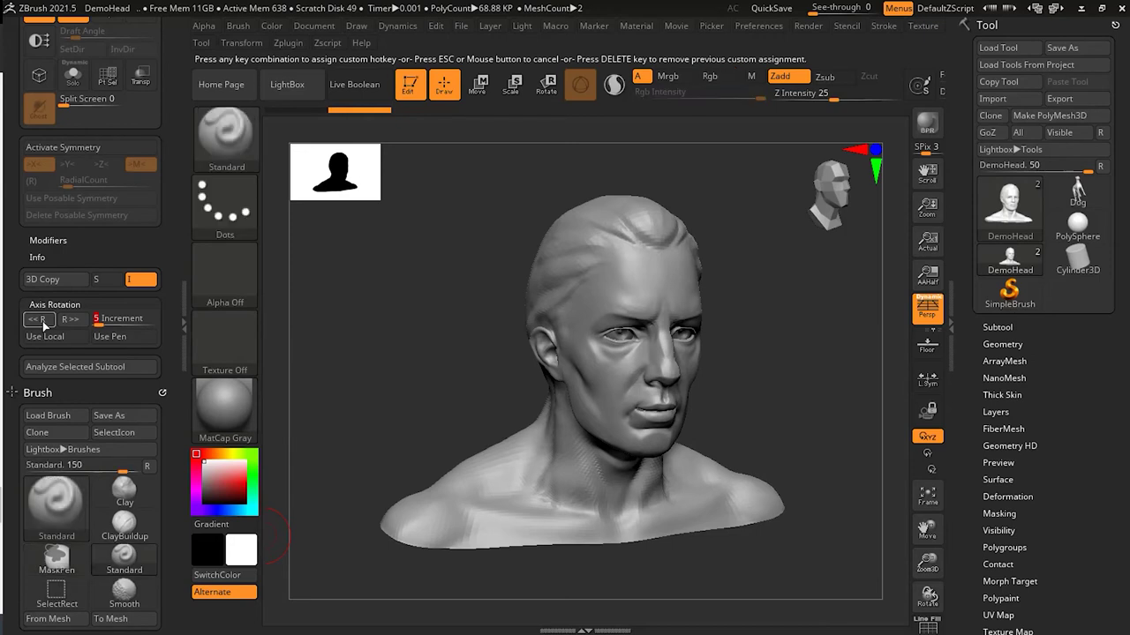
{"action": "key", "text": "Escape"}
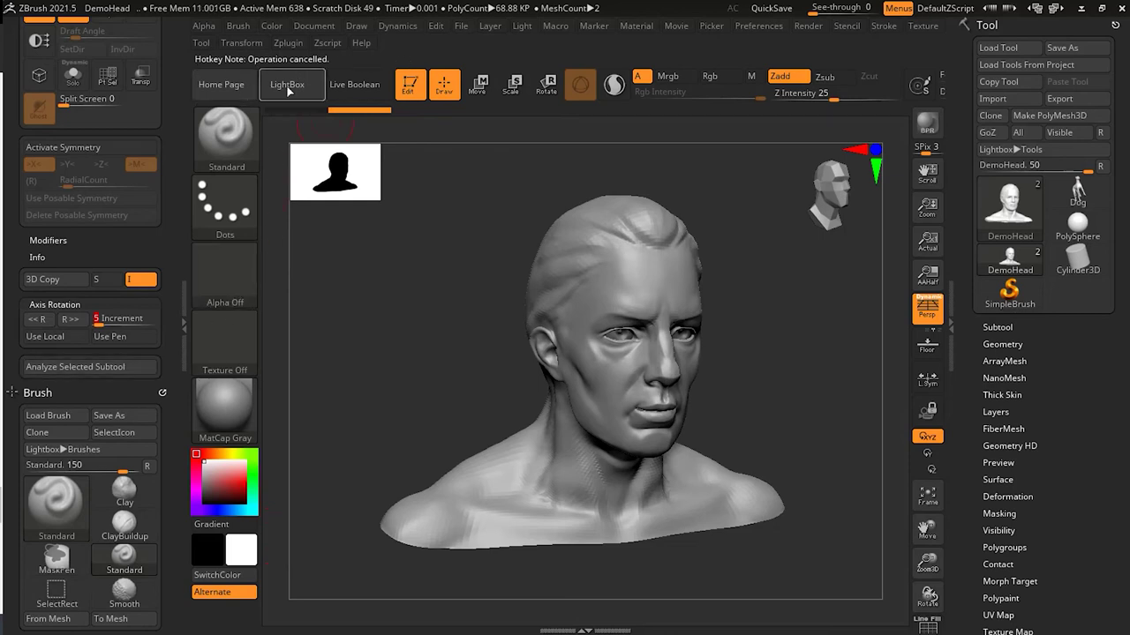
- Assign custom hotkeys to the Axis Rotation commands: Left arrow for rotating backward and K for rotating forward
{"action": "left_click", "coordinate": [48, 321], "text": "ctrl+alt"}
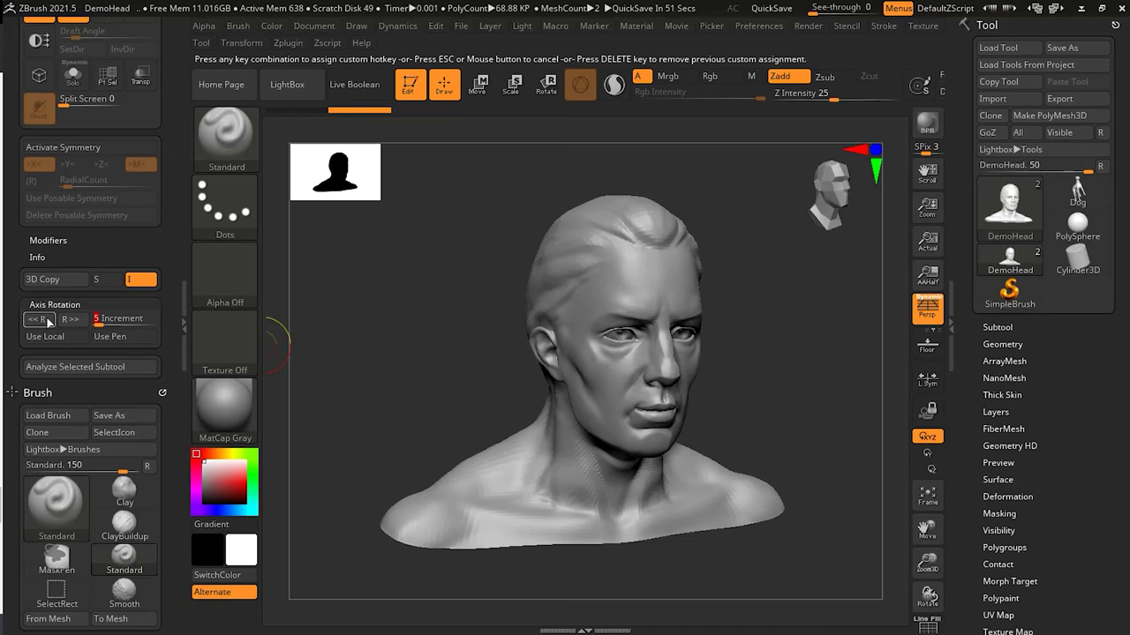
{"action": "key", "text": "Left"}
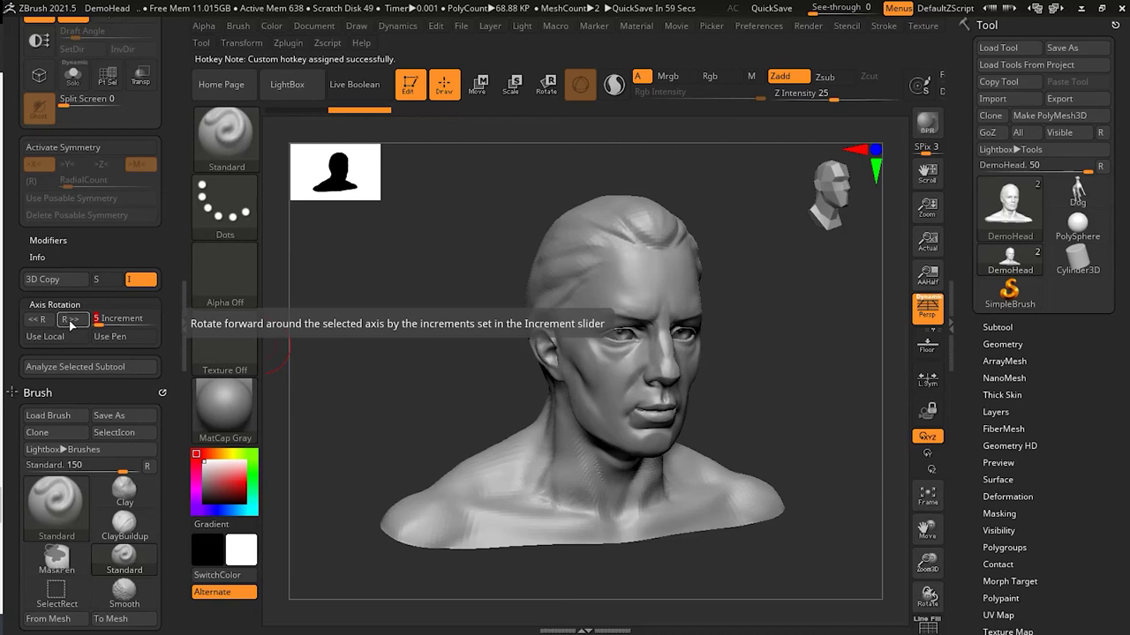
{"action": "key", "text": "ctrl"}
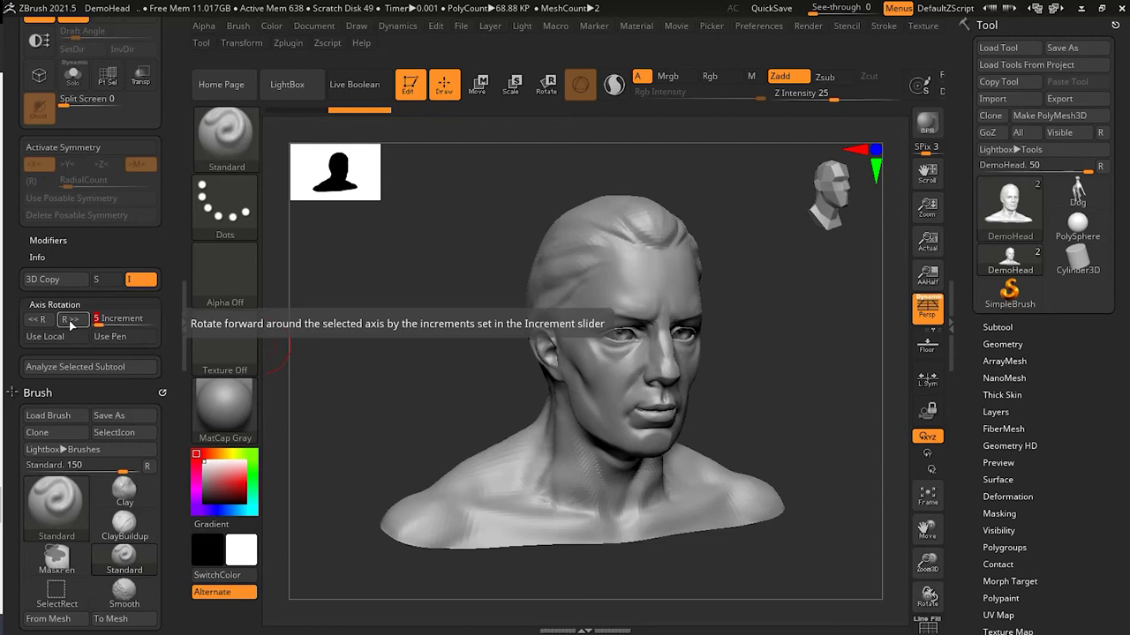
{"action": "left_click", "coordinate": [69, 320]}
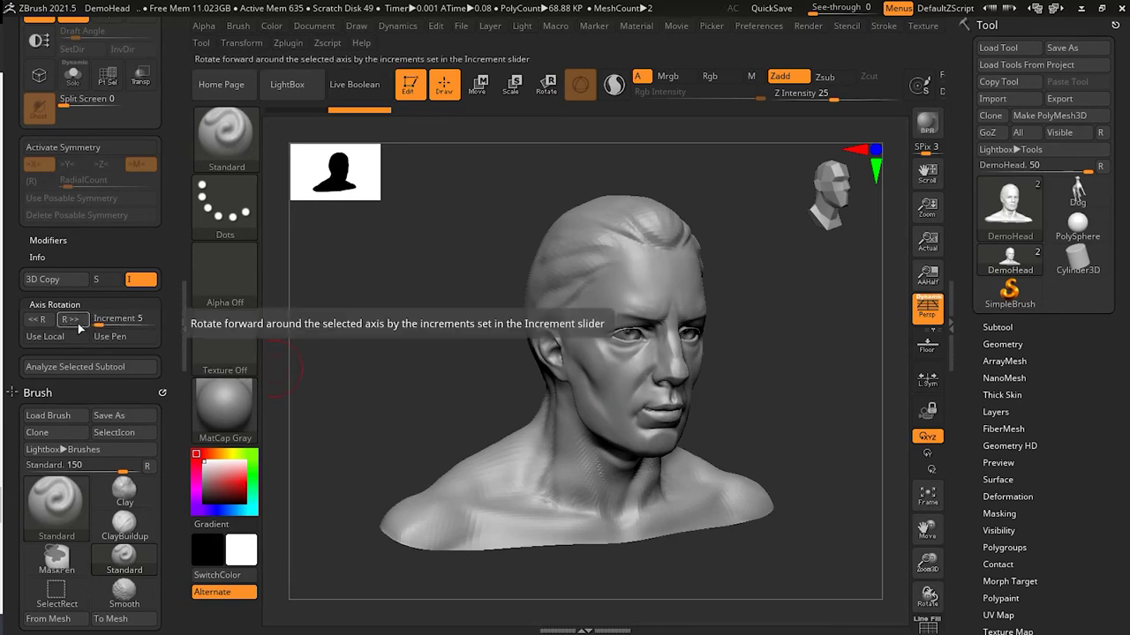
{"action": "left_click", "coordinate": [78, 323], "text": "ctrl+alt"}
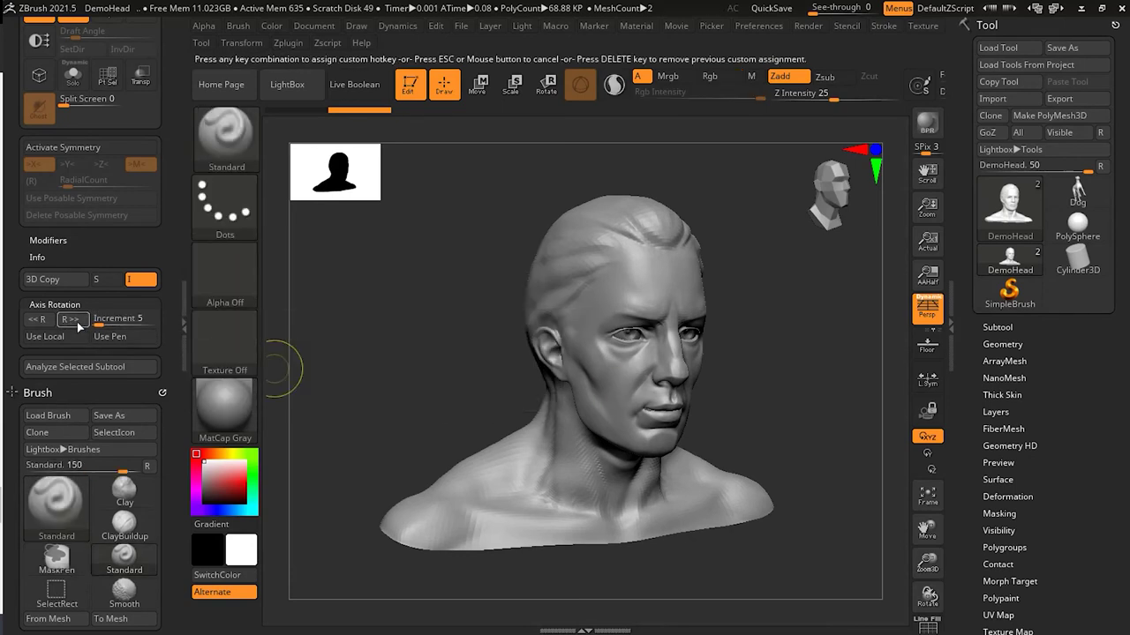
{"action": "key", "text": "k"}
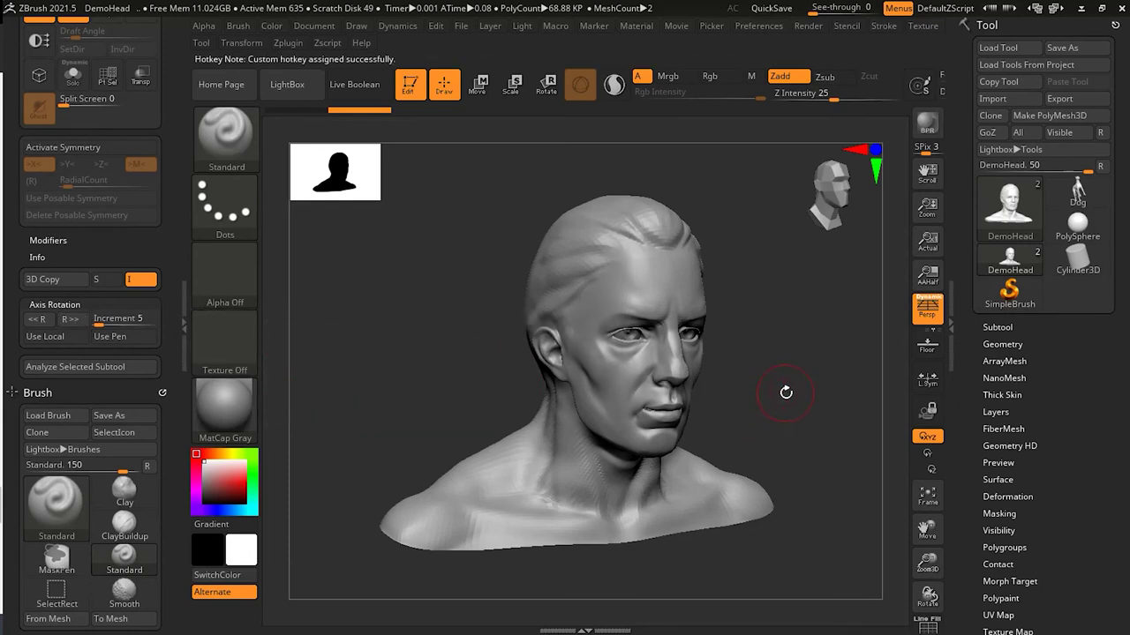
- Rotate the bust forward repeatedly in 5-degree increments with the newly assigned custom hotkey
{"action": "key", "text": "k"}
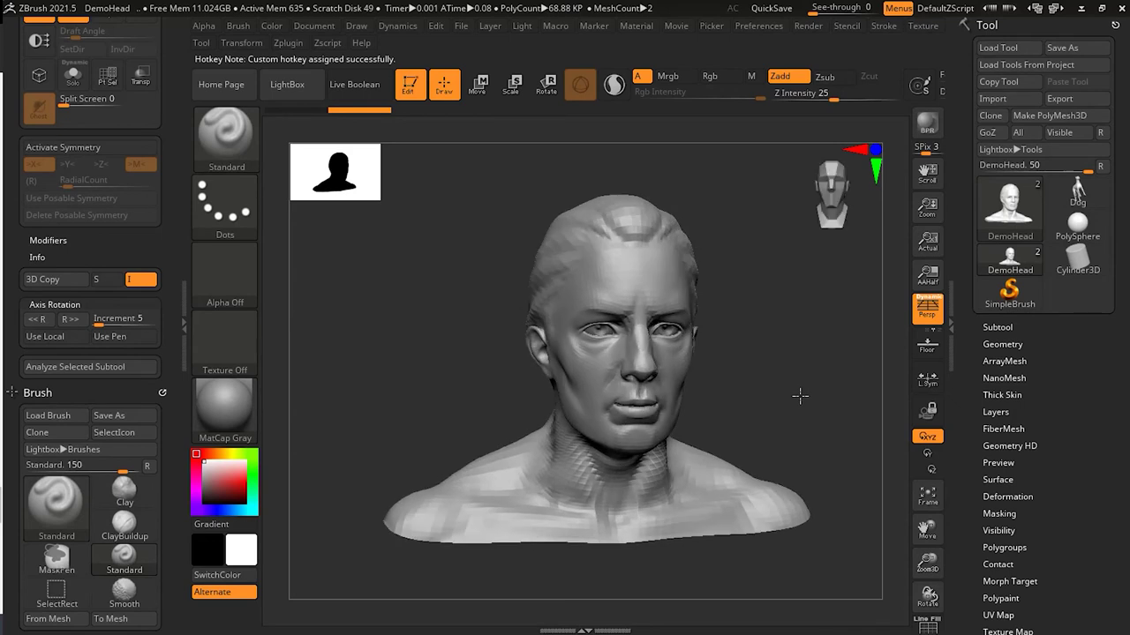
{"action": "key", "text": "k"}
{"action": "key", "text": "k"}
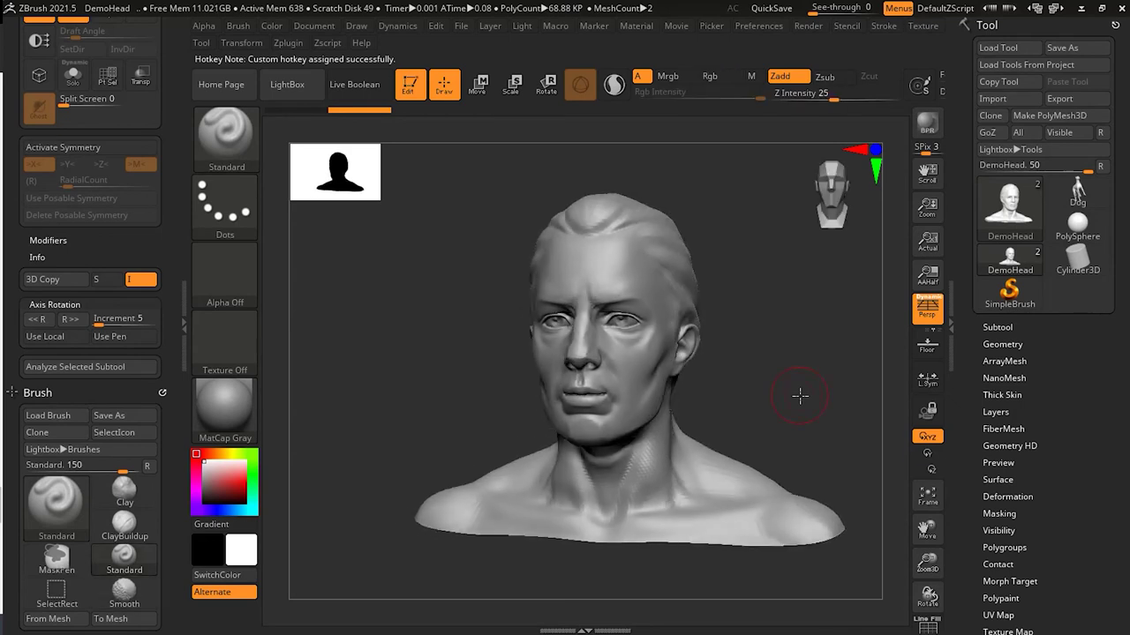
{"action": "key", "text": "k"}
{"action": "key", "text": "k"}
{"action": "key", "text": "k"}
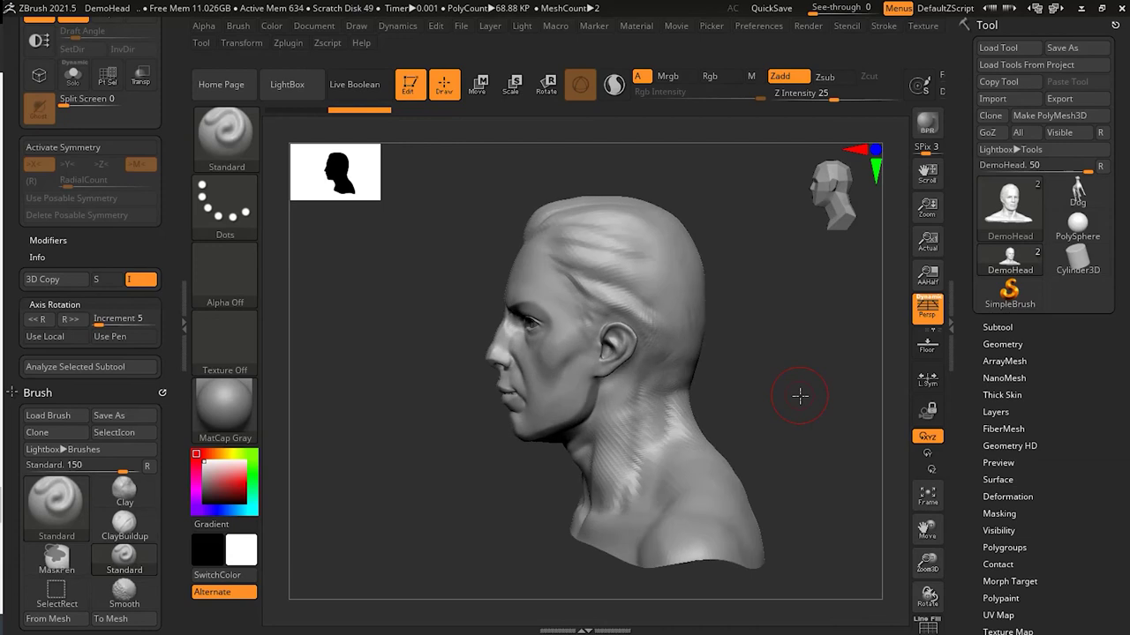
{"action": "key", "text": "k"}
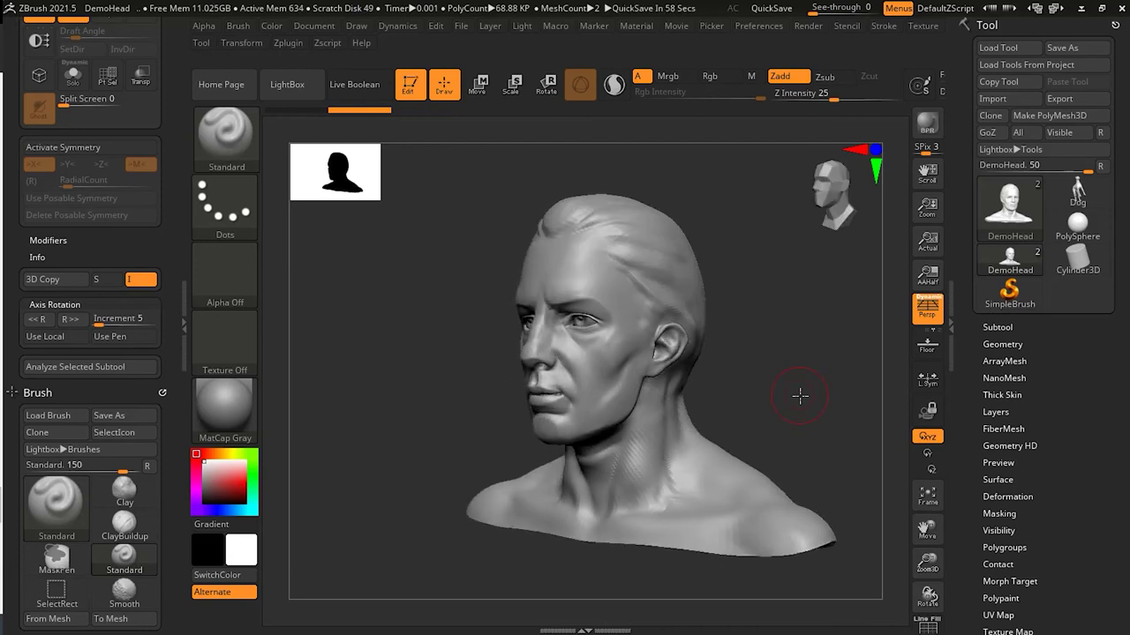
{"action": "key", "text": "k"}
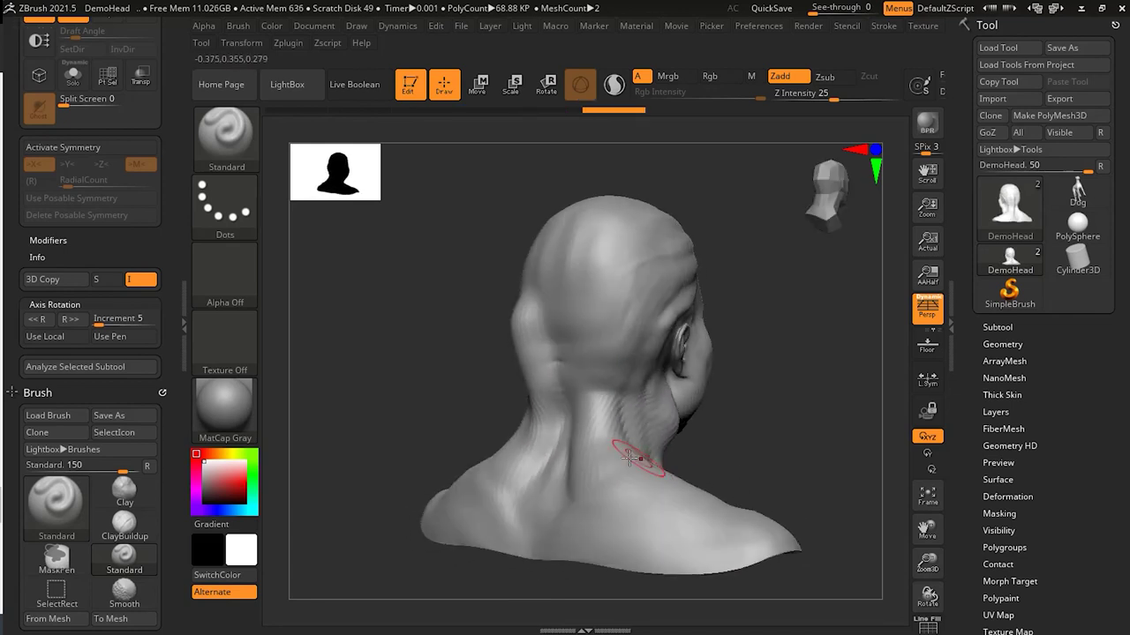
- Sculpt the bust's neck and face with the Standard brush from several rotated angles
{"action": "mouse_move", "coordinate": [651, 446]}
{"action": "left_mouse_down"}
{"action": "mouse_move", "coordinate": [669, 498]}
{"action": "mouse_move", "coordinate": [670, 468]}
{"action": "left_mouse_up"}
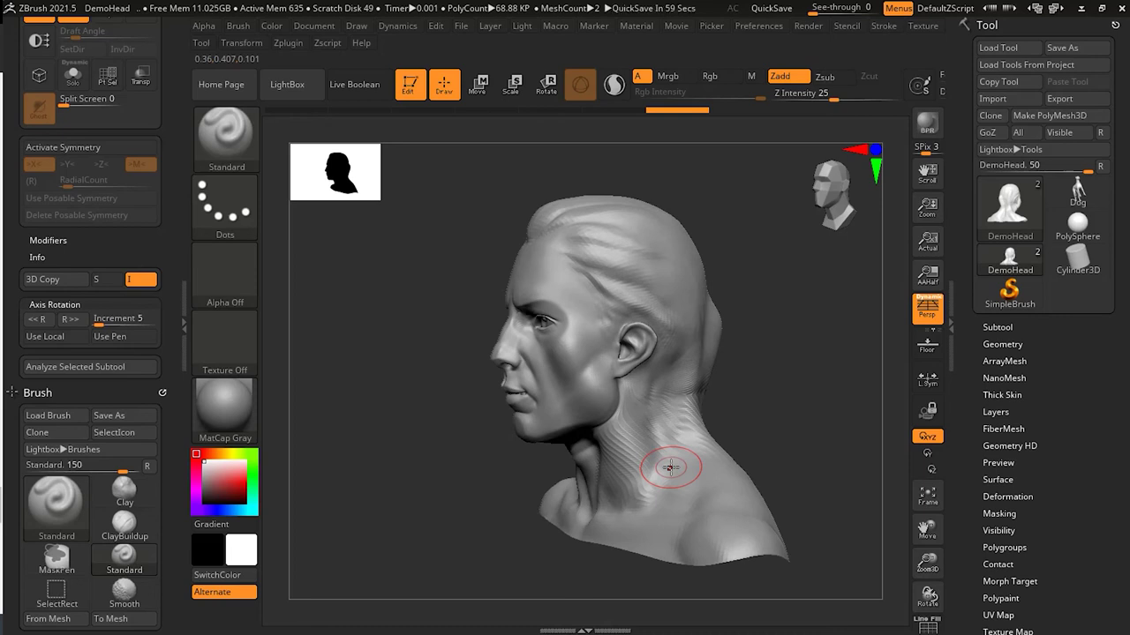
{"action": "mouse_move", "coordinate": [671, 468]}
{"action": "right_mouse_down"}
{"action": "mouse_move", "coordinate": [666, 415]}
{"action": "mouse_move", "coordinate": [660, 447]}
{"action": "right_mouse_up"}
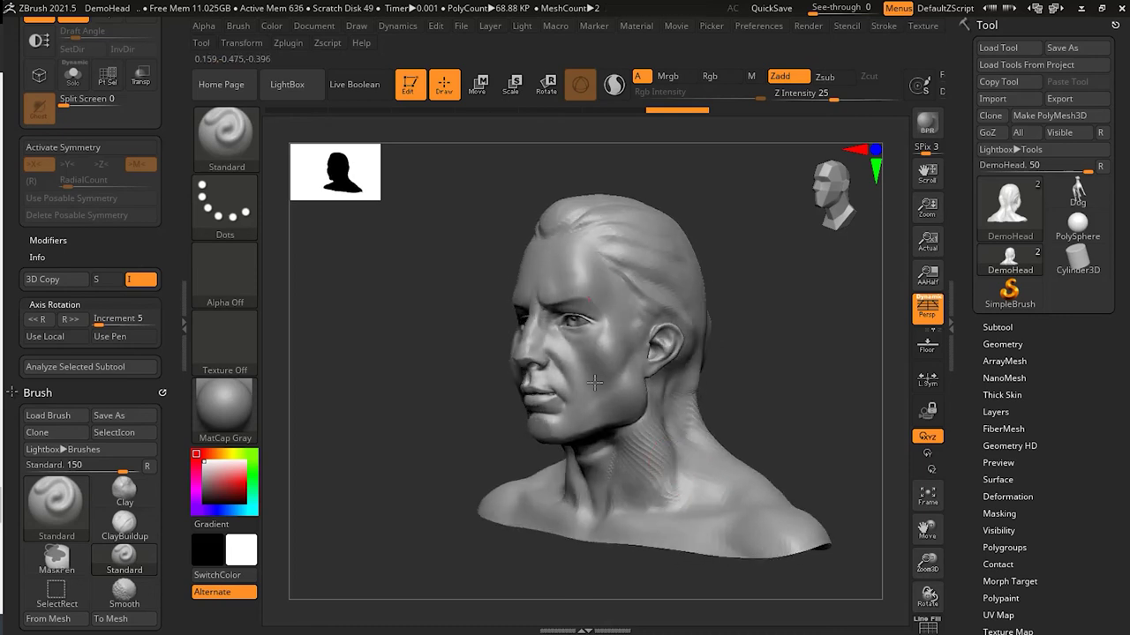
{"action": "key", "text": "alt+shift+s"}
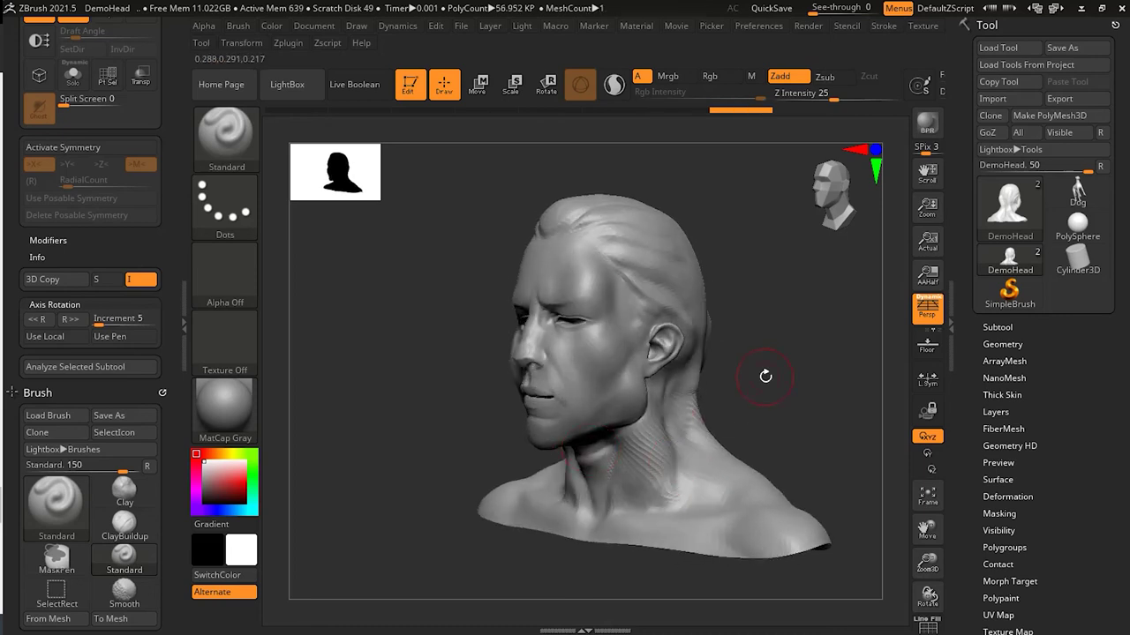